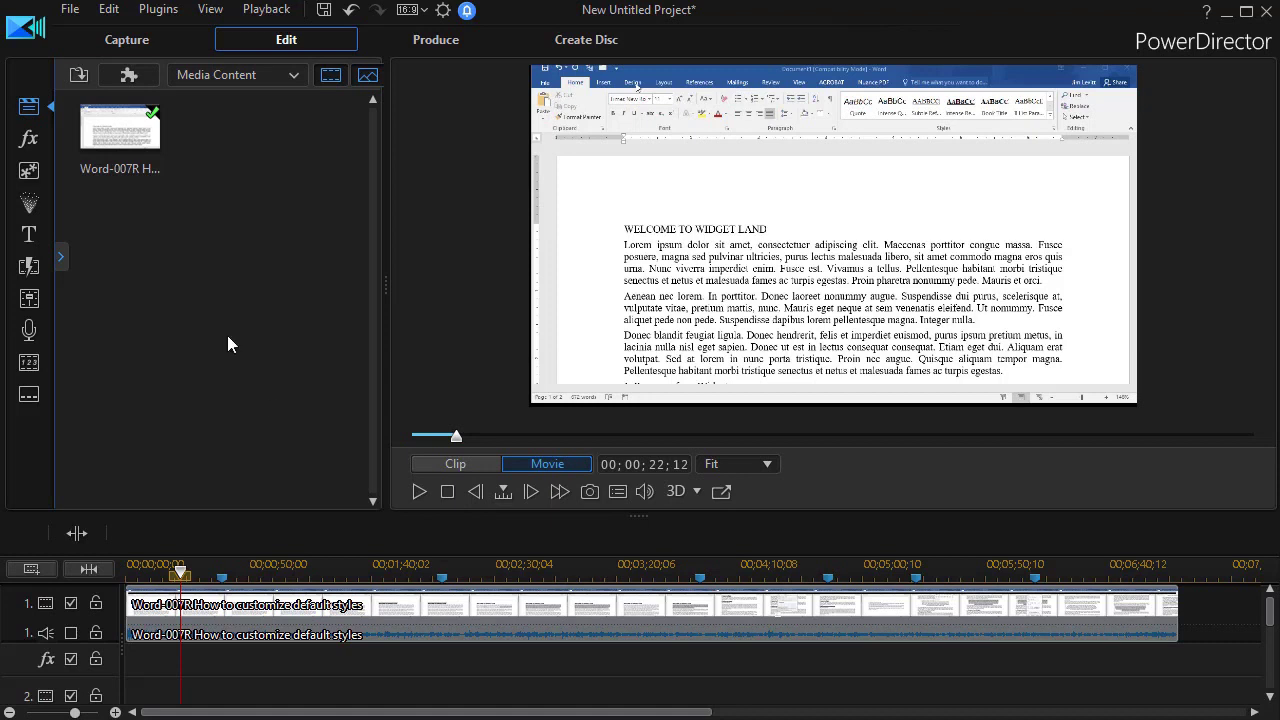
# Show the Tutorial Creation category in the PiP Objects room
pyautogui.click(28, 174)
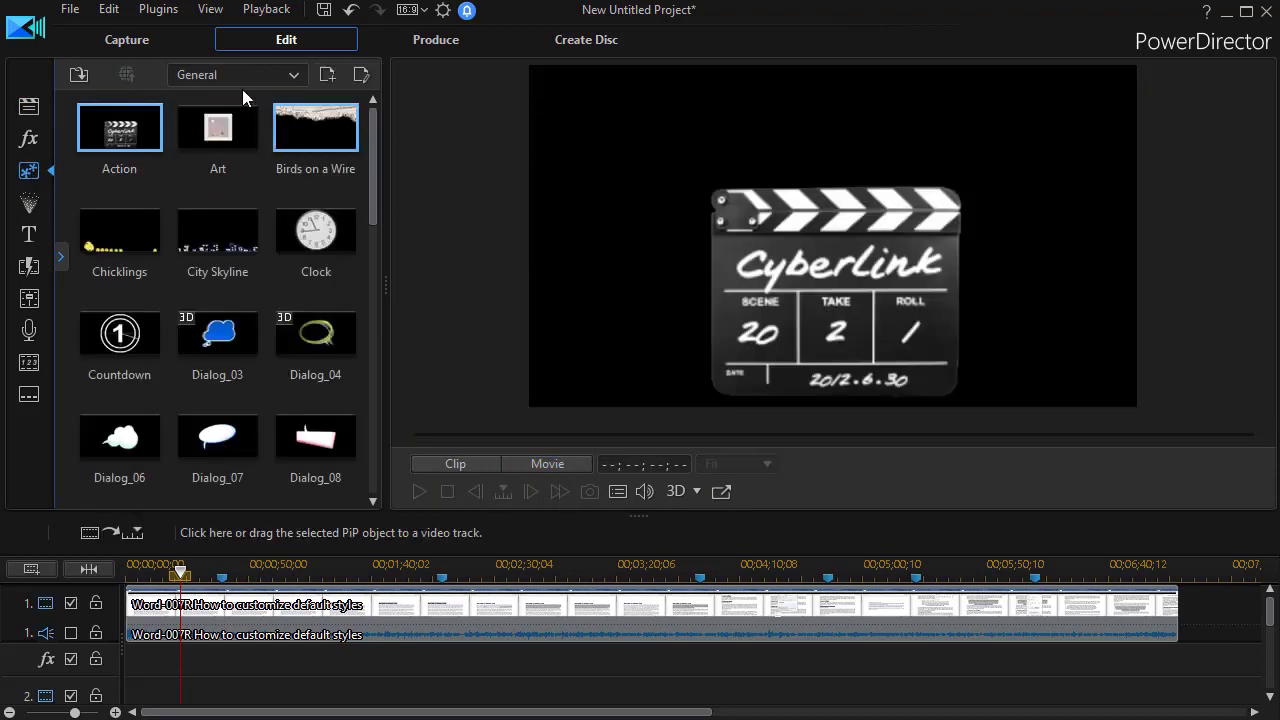
pyautogui.click(294, 76)
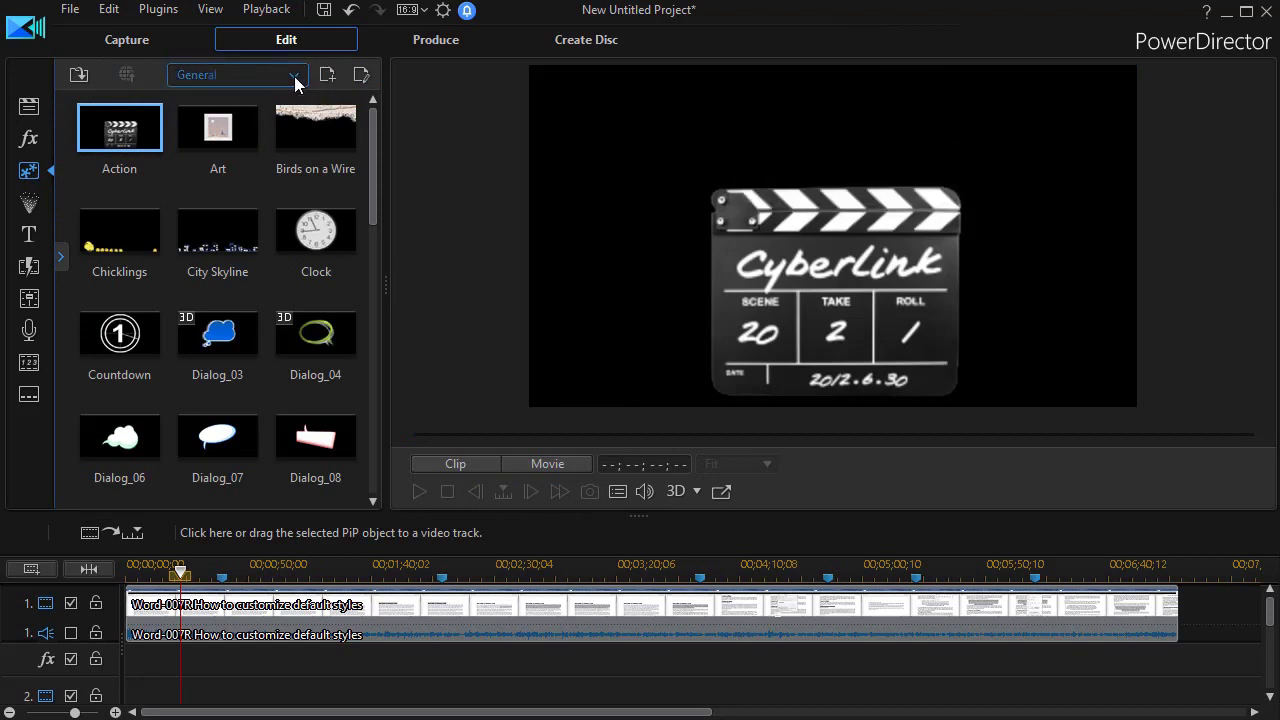
pyautogui.scroll(-1, 299, 158)
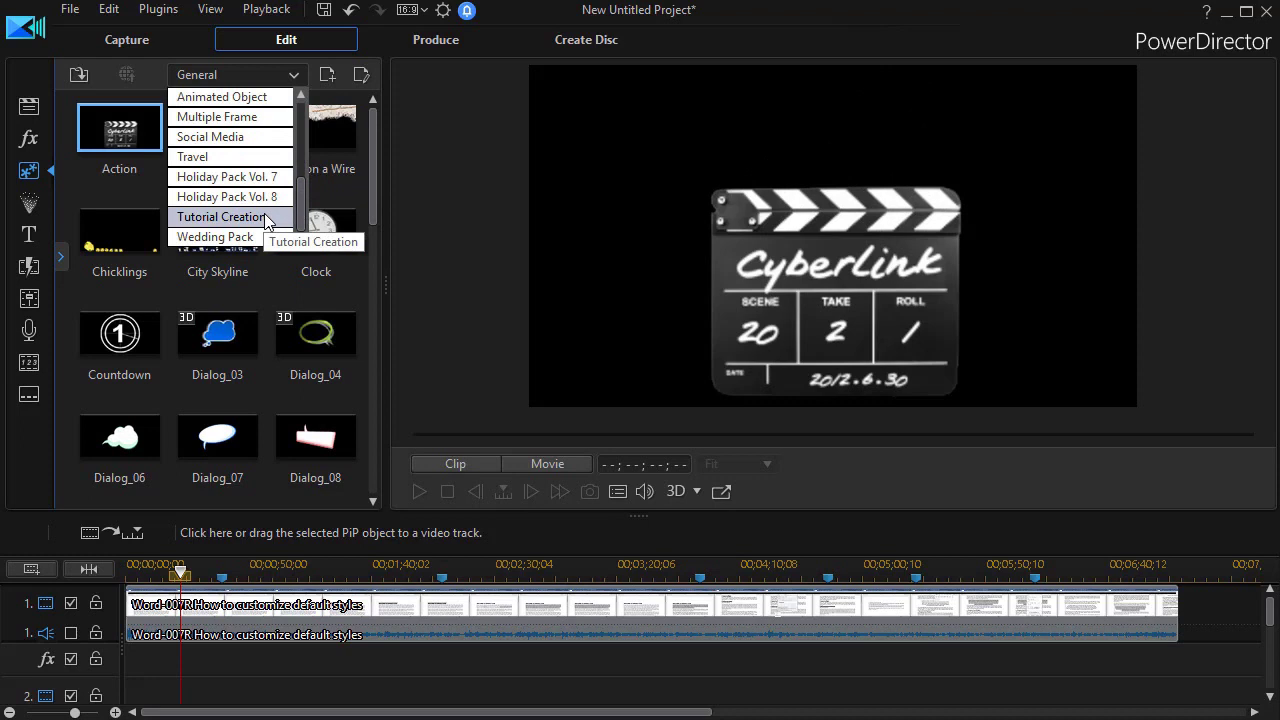
pyautogui.click(265, 218)
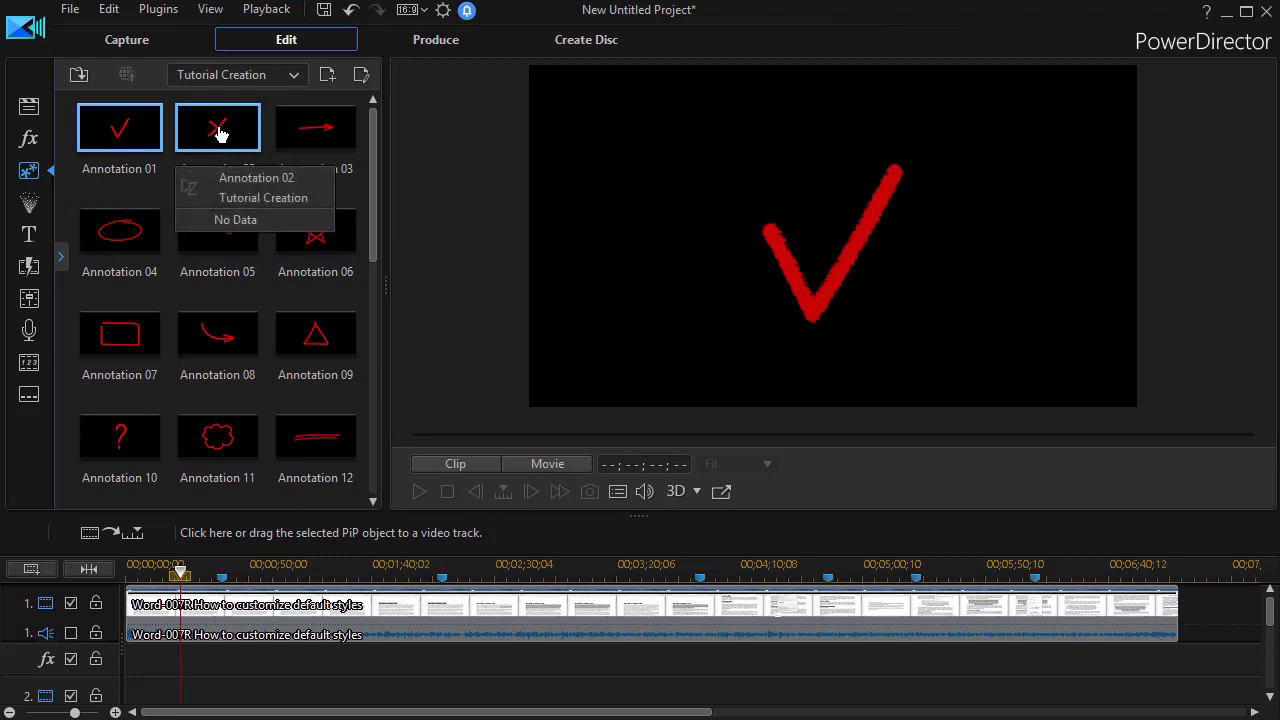
# Preview the red X, the straight red arrow and the curved red Annotation 08
pyautogui.click(218, 136)
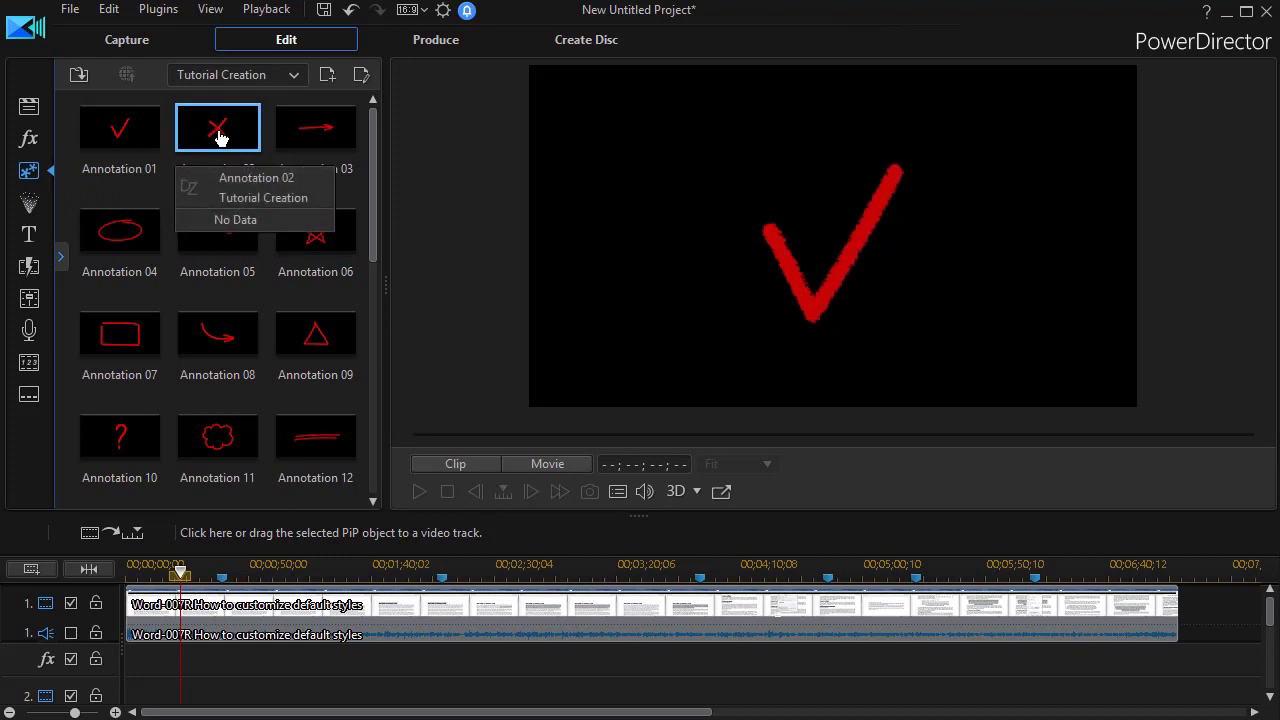
pyautogui.click(326, 136)
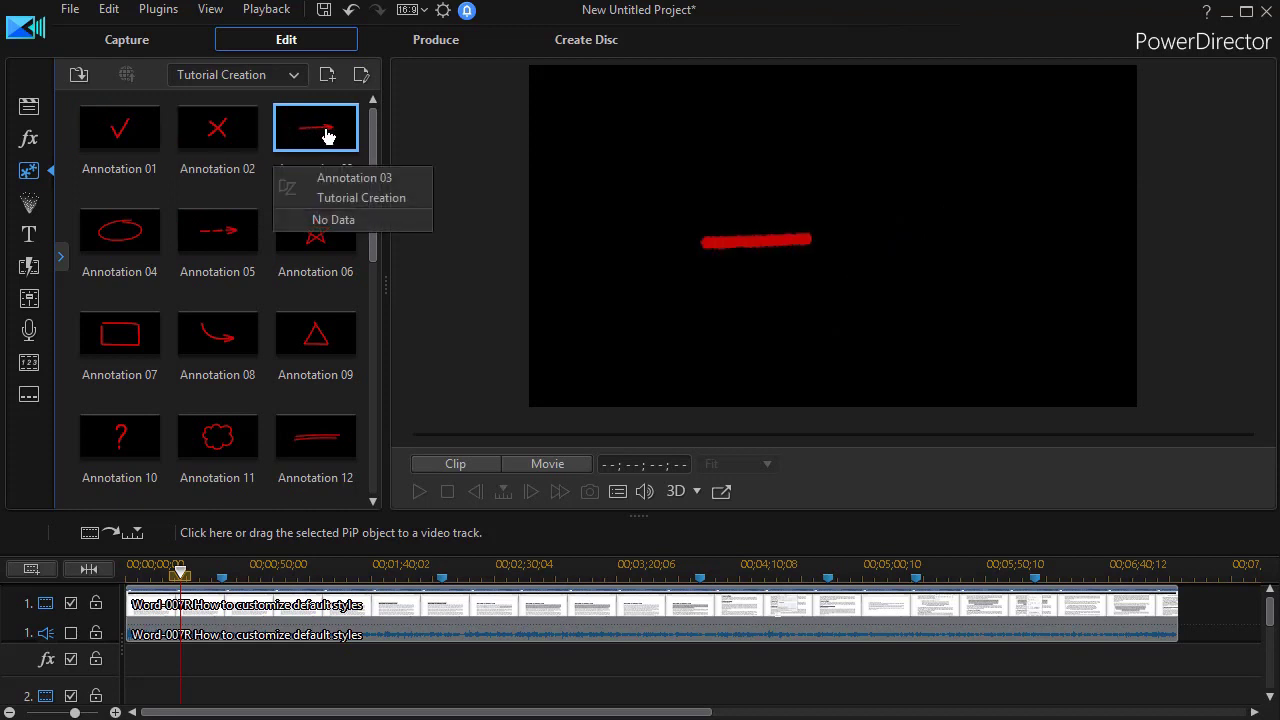
pyautogui.click(213, 344)
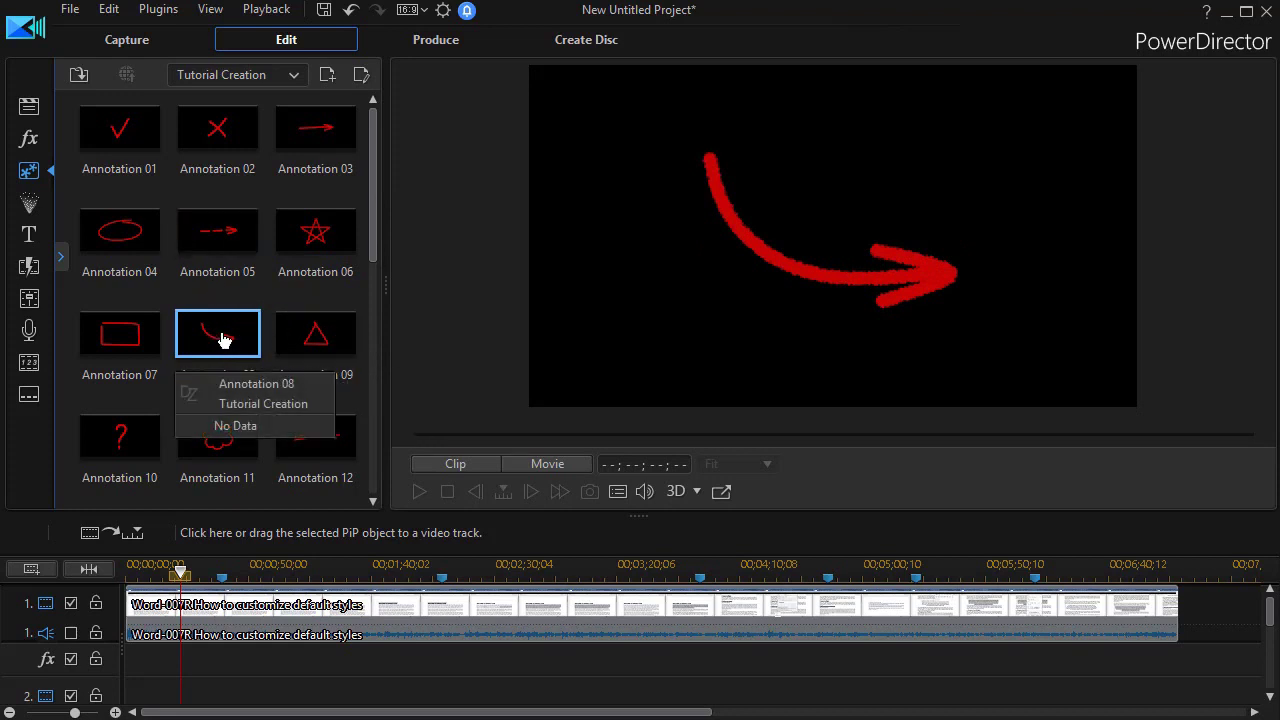
# Place Annotation 08 on video track 2 at 00;00;39;14, play it back, and select the clip
pyautogui.moveTo(222, 337)
pyautogui.mouseDown()
pyautogui.moveTo(175, 592)
pyautogui.moveTo(199, 674)
pyautogui.moveTo(246, 680)
pyautogui.moveTo(240, 660)
pyautogui.moveTo(225, 692)
pyautogui.moveTo(237, 640)
pyautogui.moveTo(228, 645)
pyautogui.mouseUp()
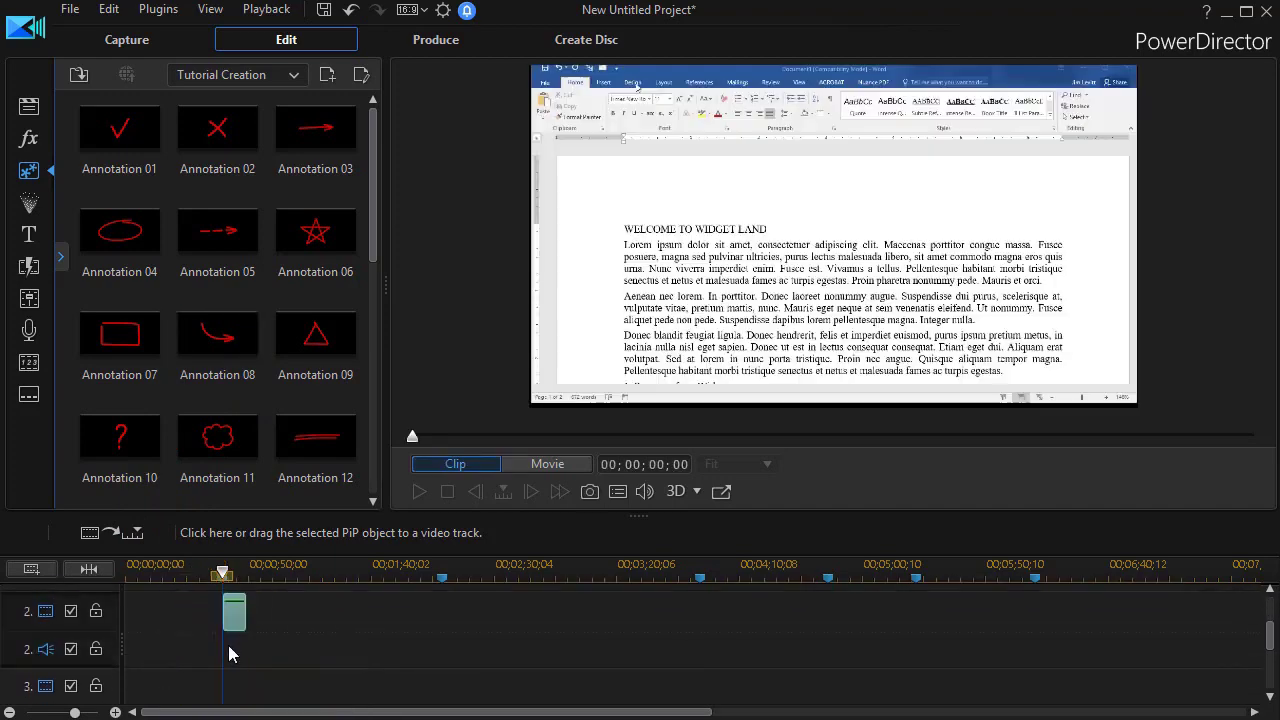
pyautogui.click(420, 491)
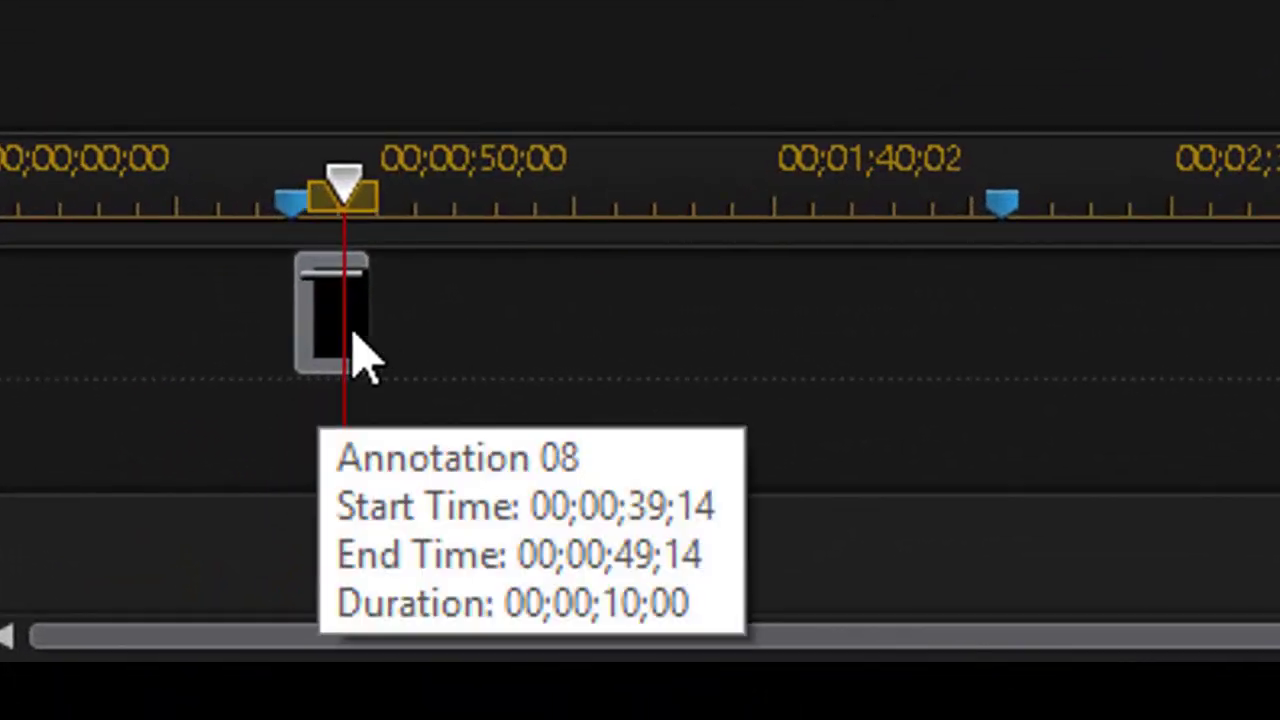
pyautogui.click(334, 337)
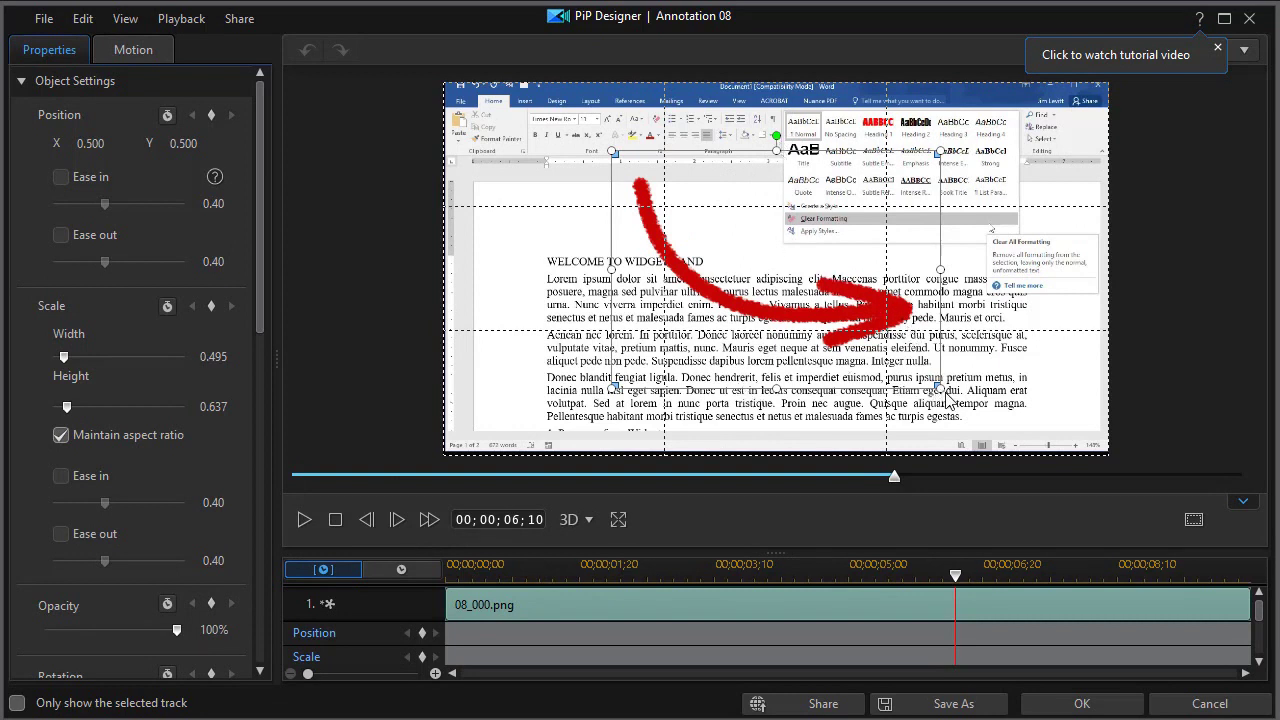
# Resize the curved arrow freely to 0.385 × 0.418 and rotate it toward the Normal style
pyautogui.moveTo(939, 388)
pyautogui.mouseDown()
pyautogui.moveTo(760, 275)
pyautogui.moveTo(895, 370)
pyautogui.moveTo(811, 308)
pyautogui.mouseUp()
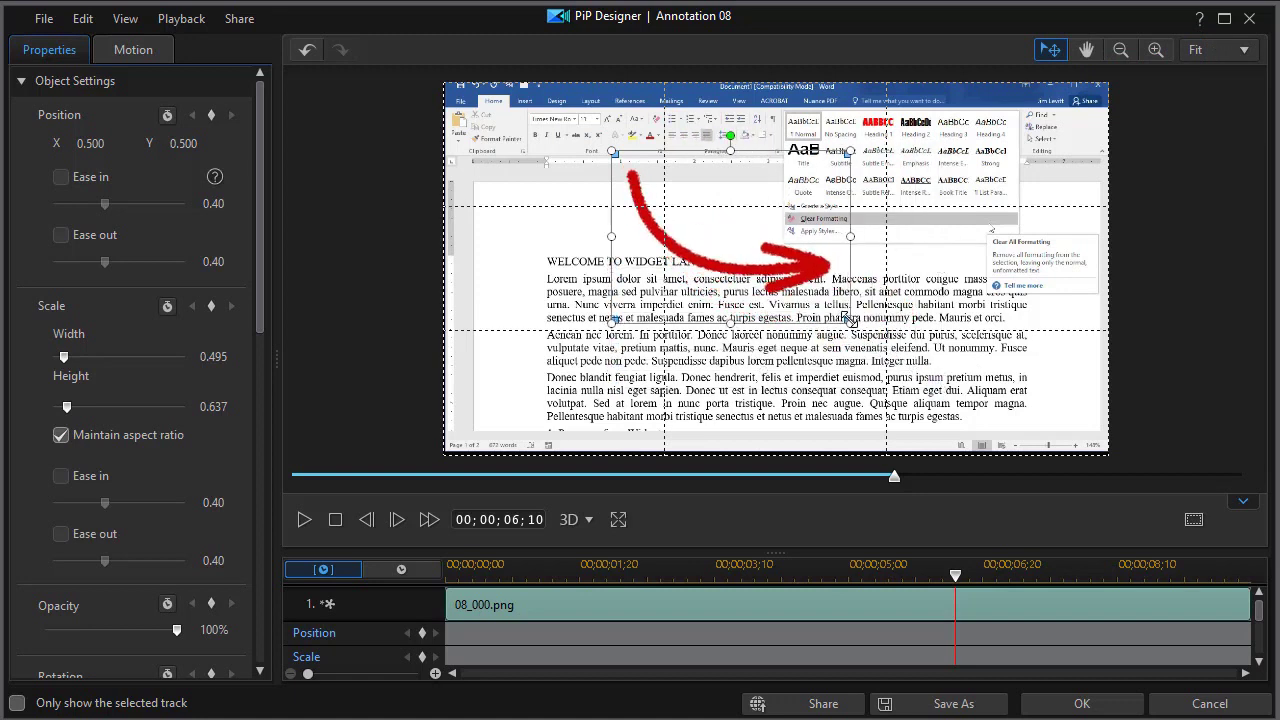
pyautogui.click(60, 437)
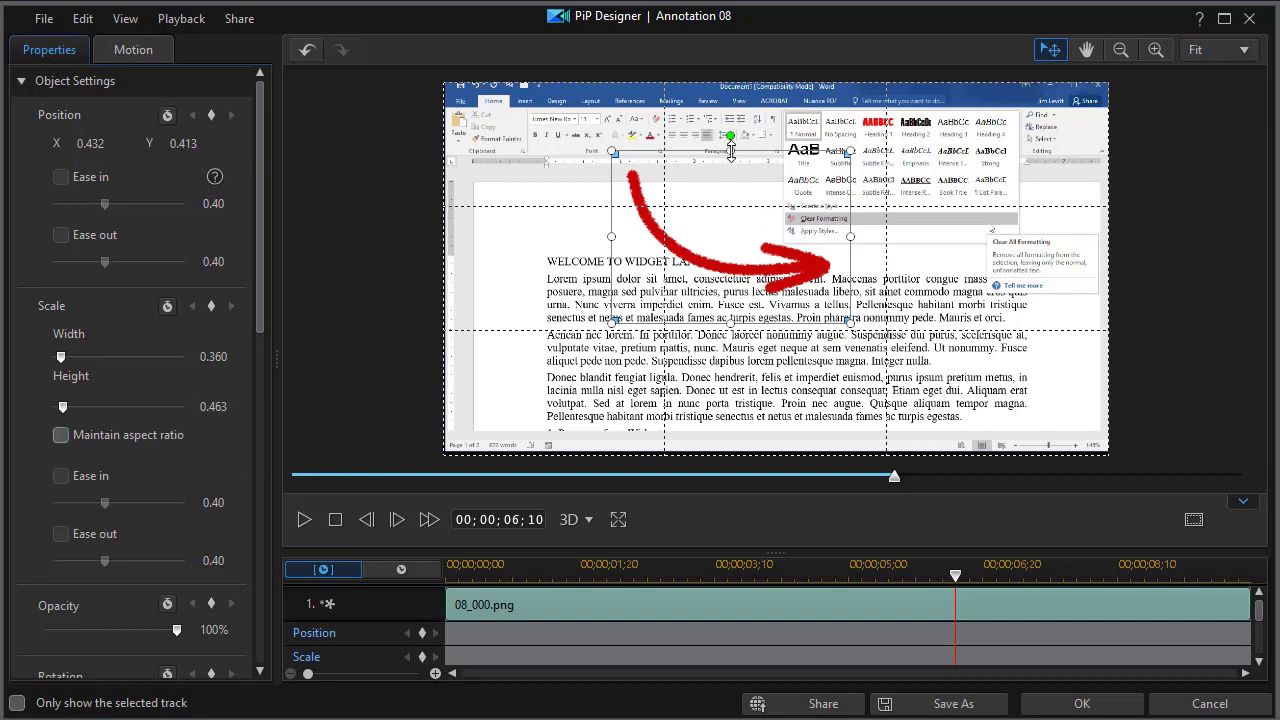
pyautogui.moveTo(730, 152); pyautogui.dragTo(704, 168)
pyautogui.moveTo(844, 245)
pyautogui.mouseDown()
pyautogui.moveTo(780, 245)
pyautogui.moveTo(938, 244)
pyautogui.moveTo(867, 245)
pyautogui.mouseUp()
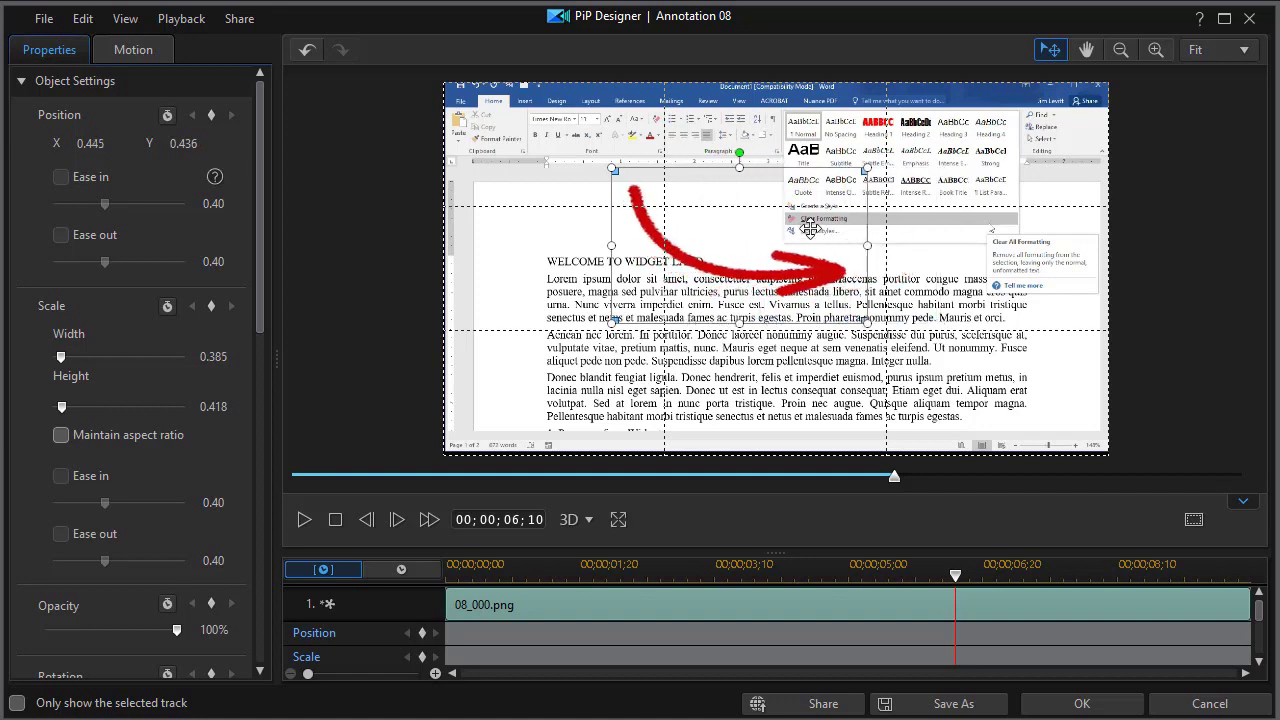
pyautogui.moveTo(739, 158); pyautogui.dragTo(709, 200)
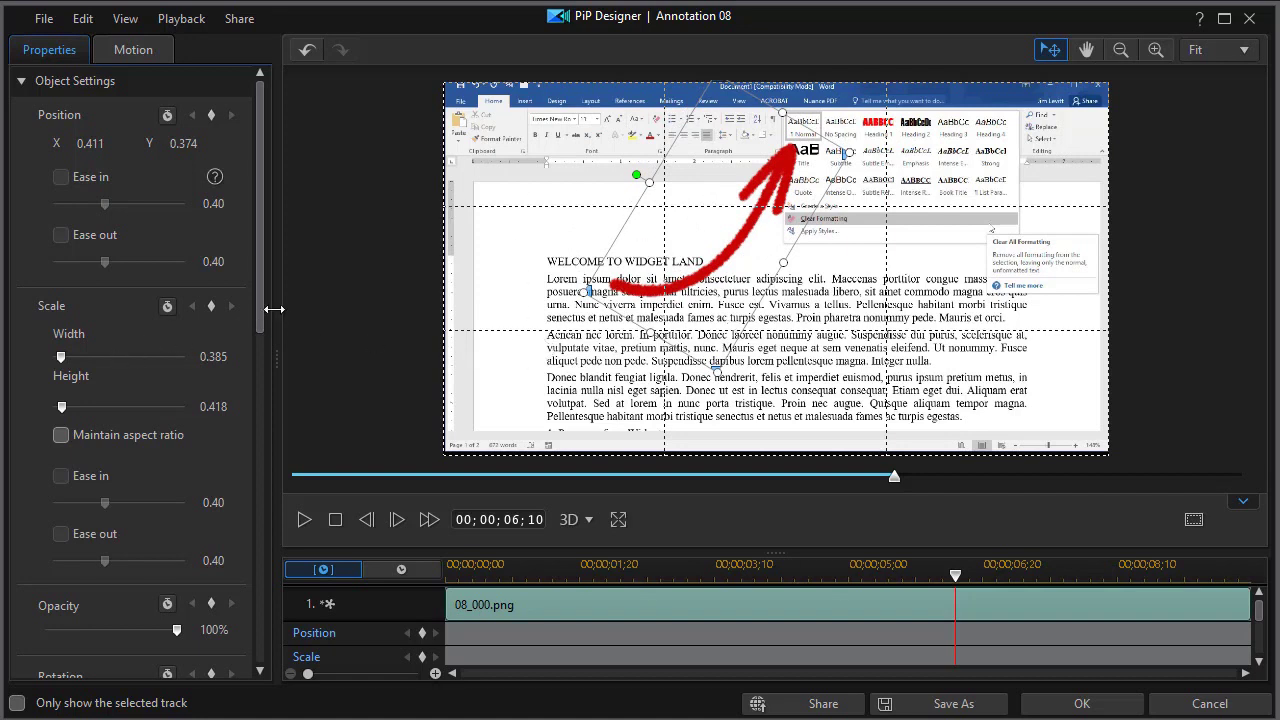
# Turn on a black border around the red arrow
pyautogui.scroll(-1, 261, 313)
pyautogui.scroll(-10, 251, 363)
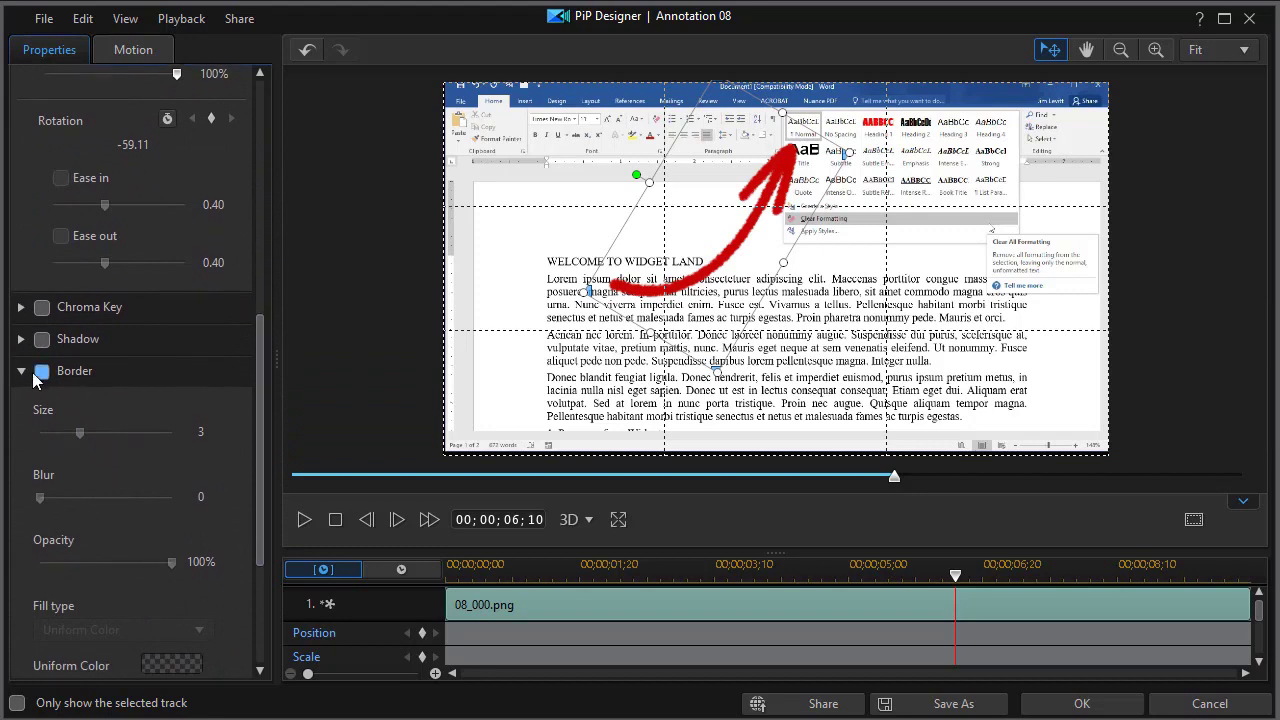
pyautogui.click(42, 371)
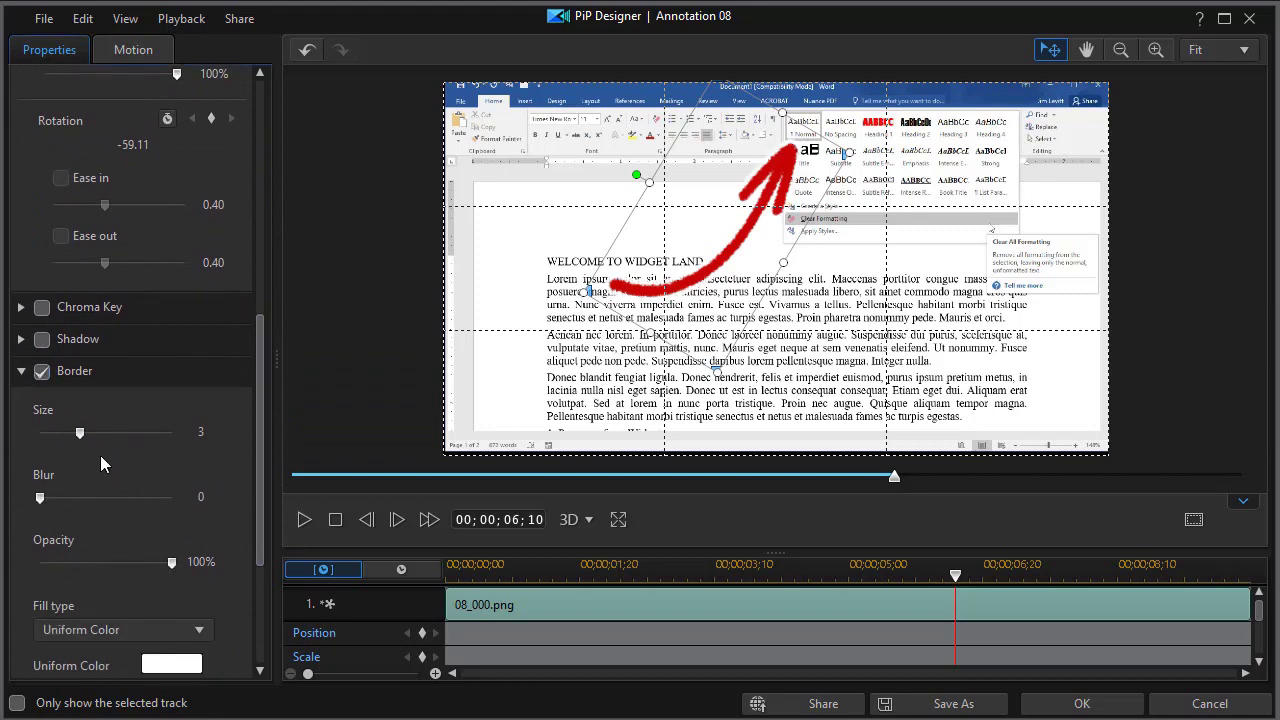
pyautogui.click(171, 664)
pyautogui.click(434, 369)
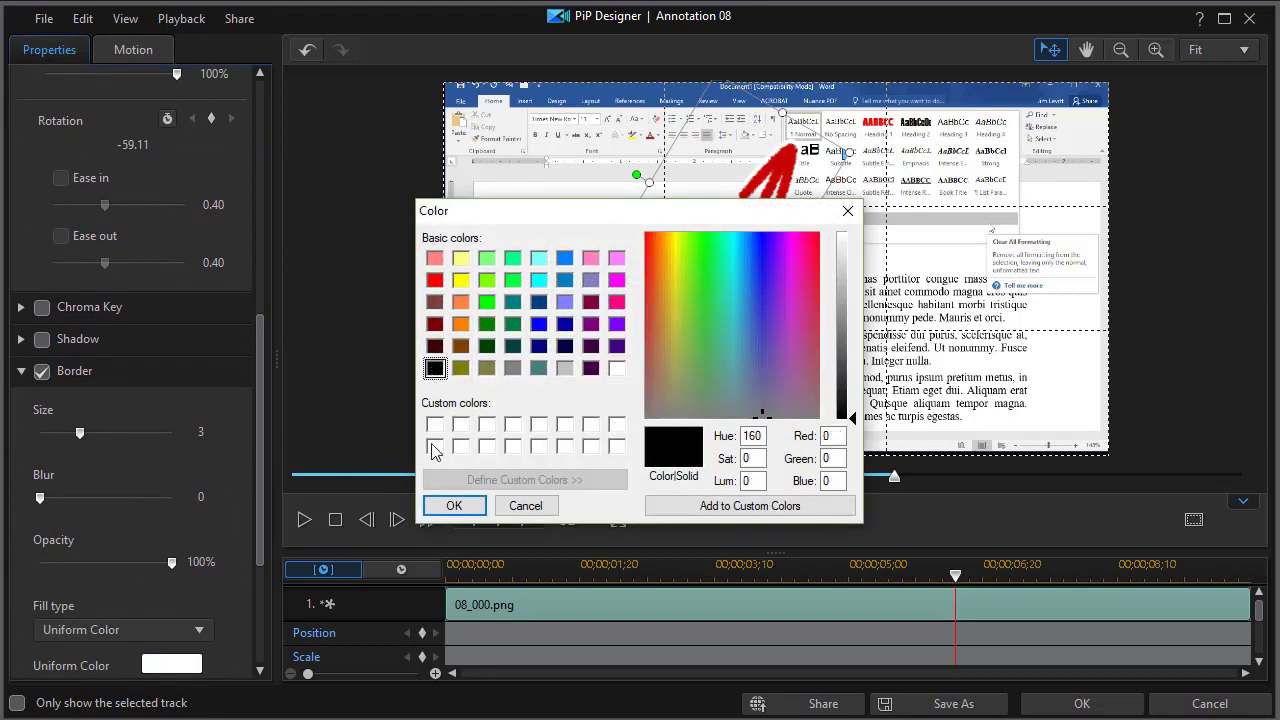
pyautogui.click(453, 505)
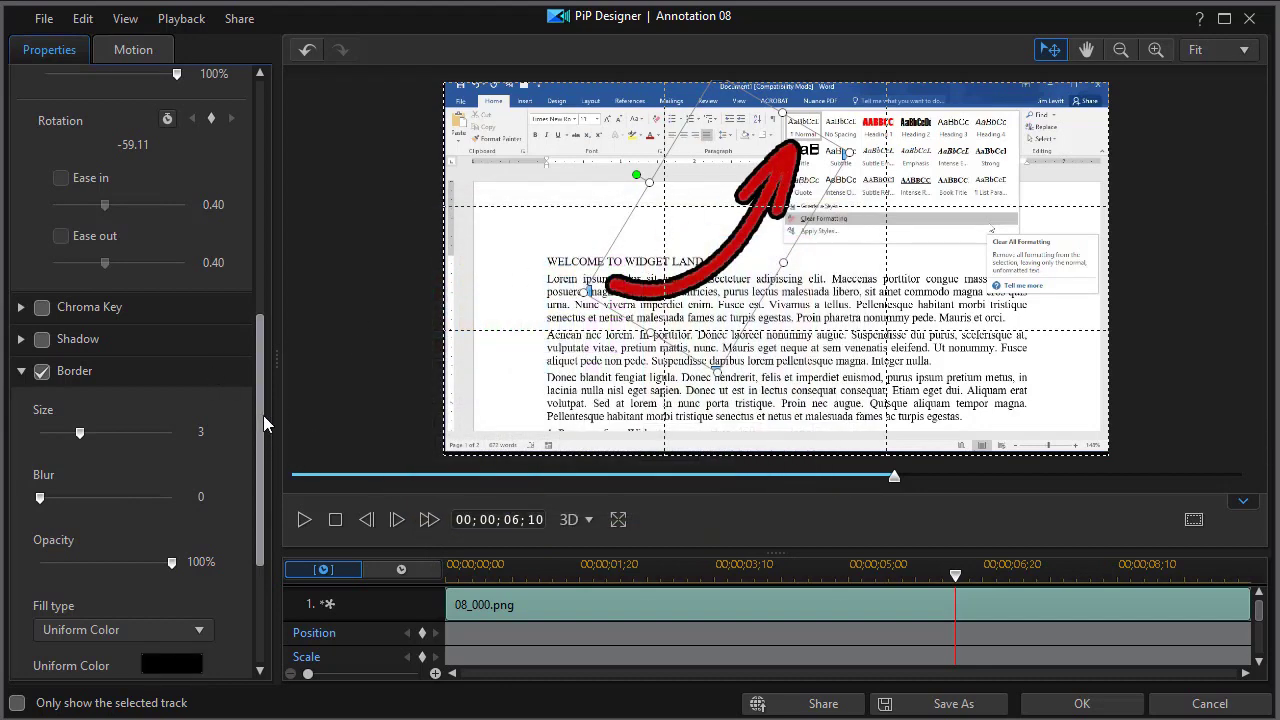
# Apply the bordered arrow's changes and return to the Edit room
pyautogui.scroll(-1, 243, 442)
pyautogui.scroll(-3, 243, 442)
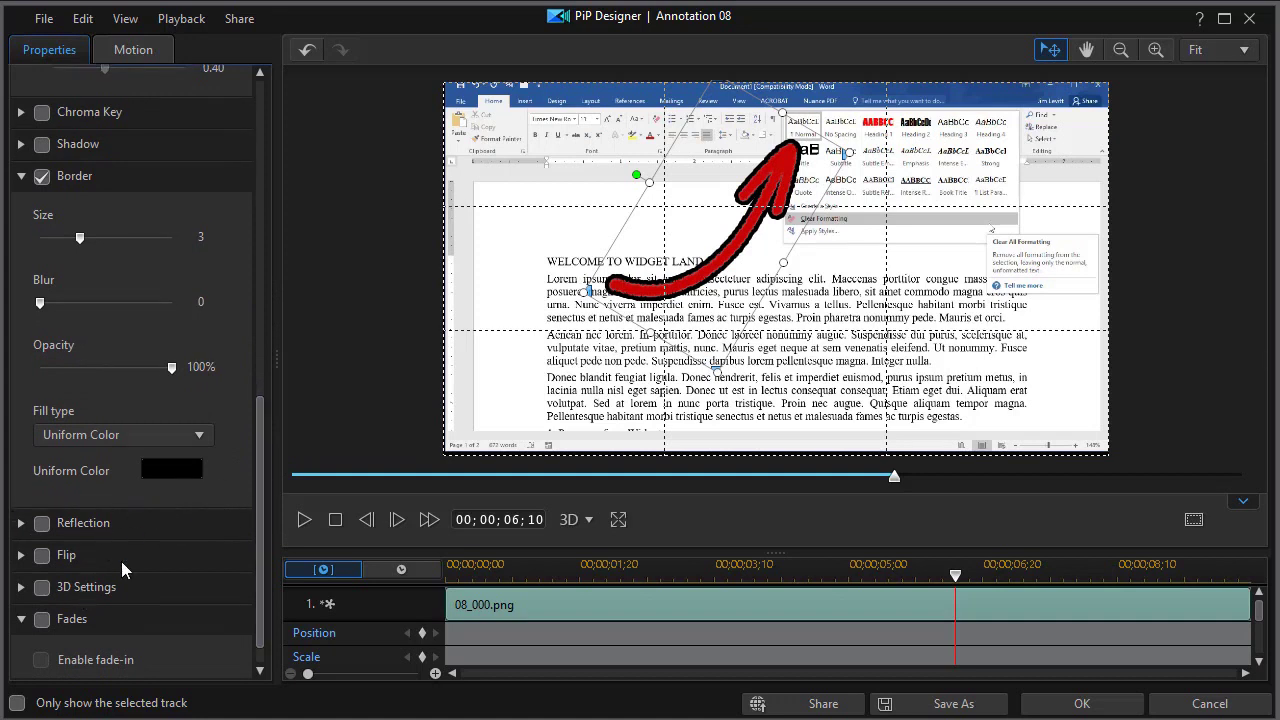
pyautogui.scroll(1, 250, 438)
pyautogui.moveTo(250, 430); pyautogui.dragTo(261, 119)
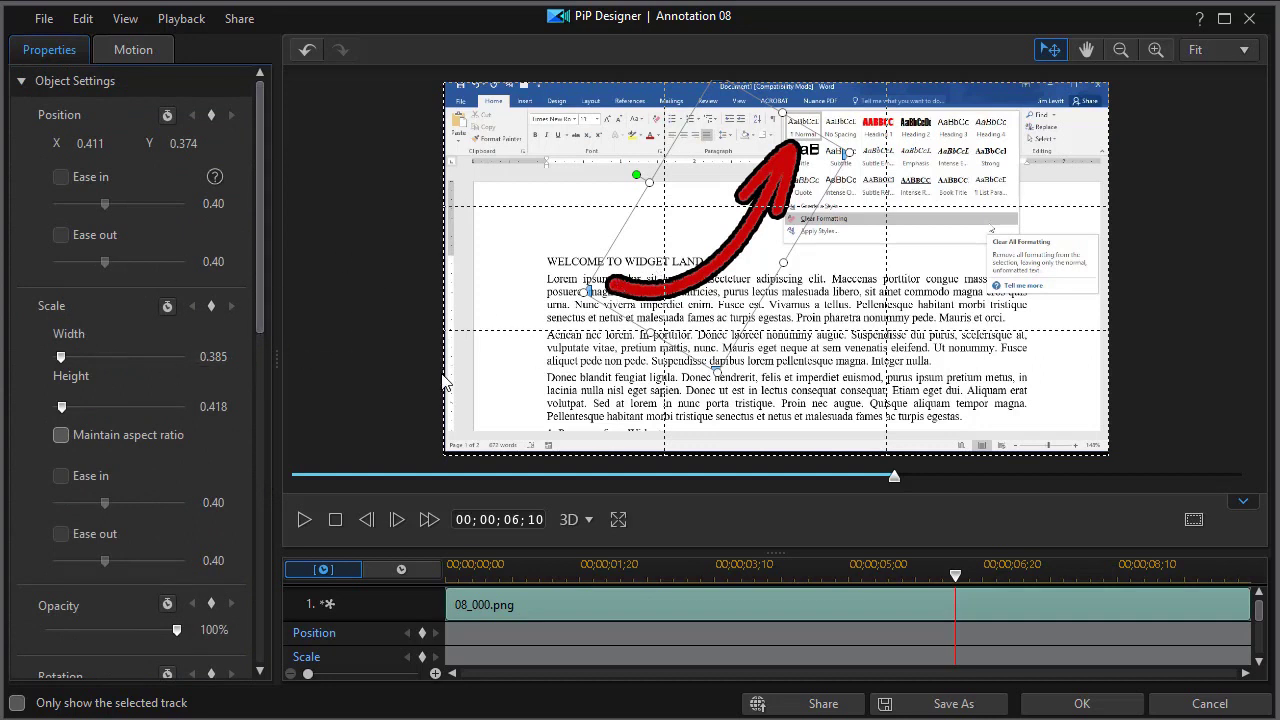
pyautogui.click(1082, 703)
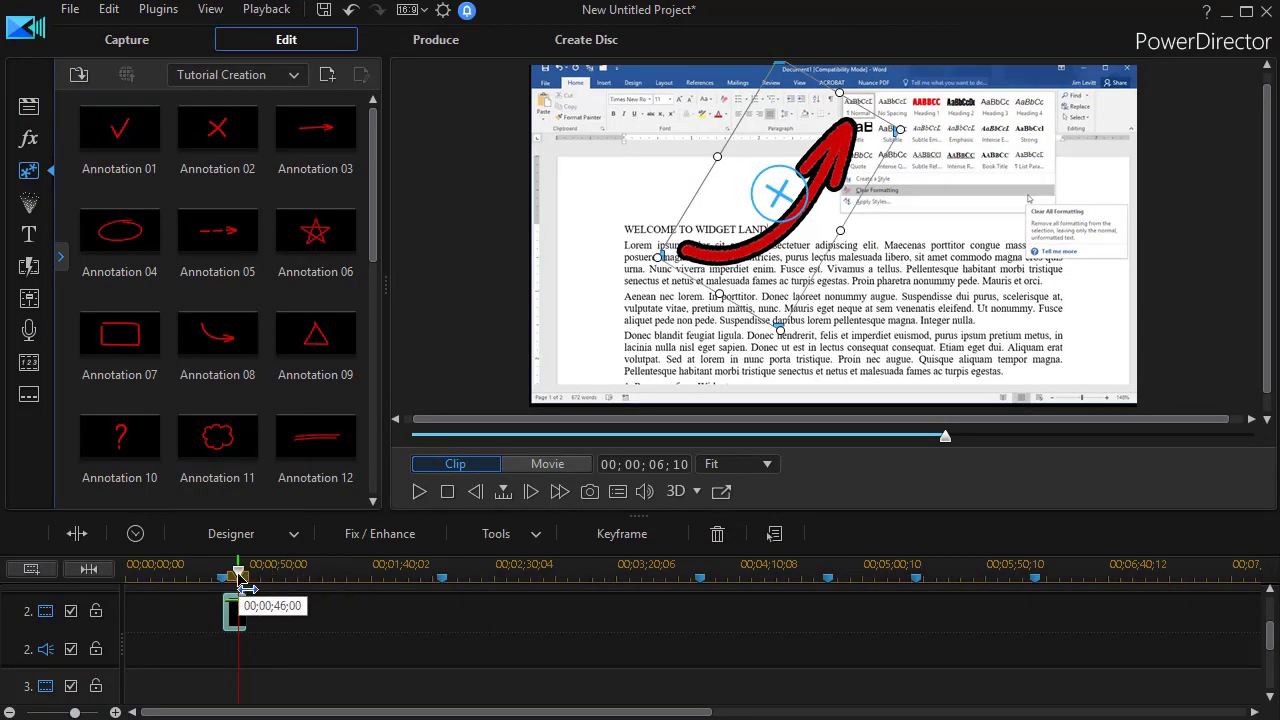
pyautogui.moveTo(236, 588)
pyautogui.mouseDown()
pyautogui.moveTo(196, 584)
pyautogui.moveTo(216, 582)
pyautogui.mouseUp()
pyautogui.click(416, 493)
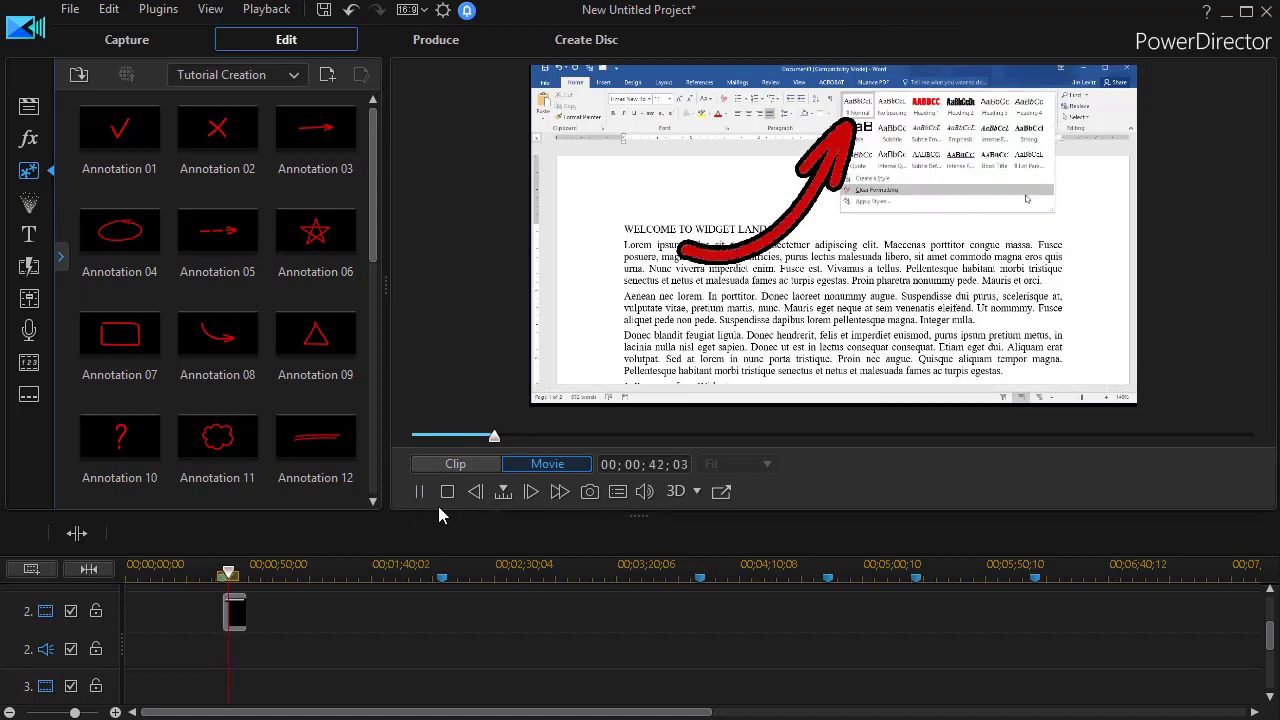
pyautogui.click(419, 493)
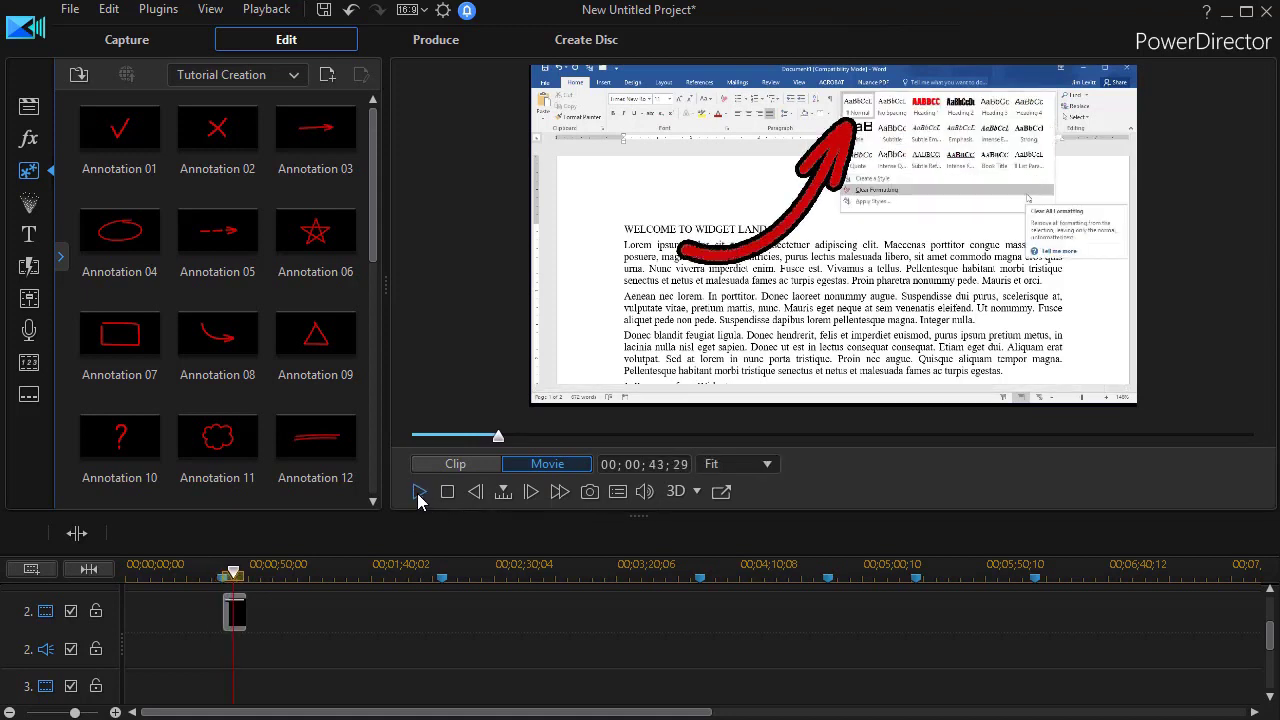
pyautogui.click(231, 614)
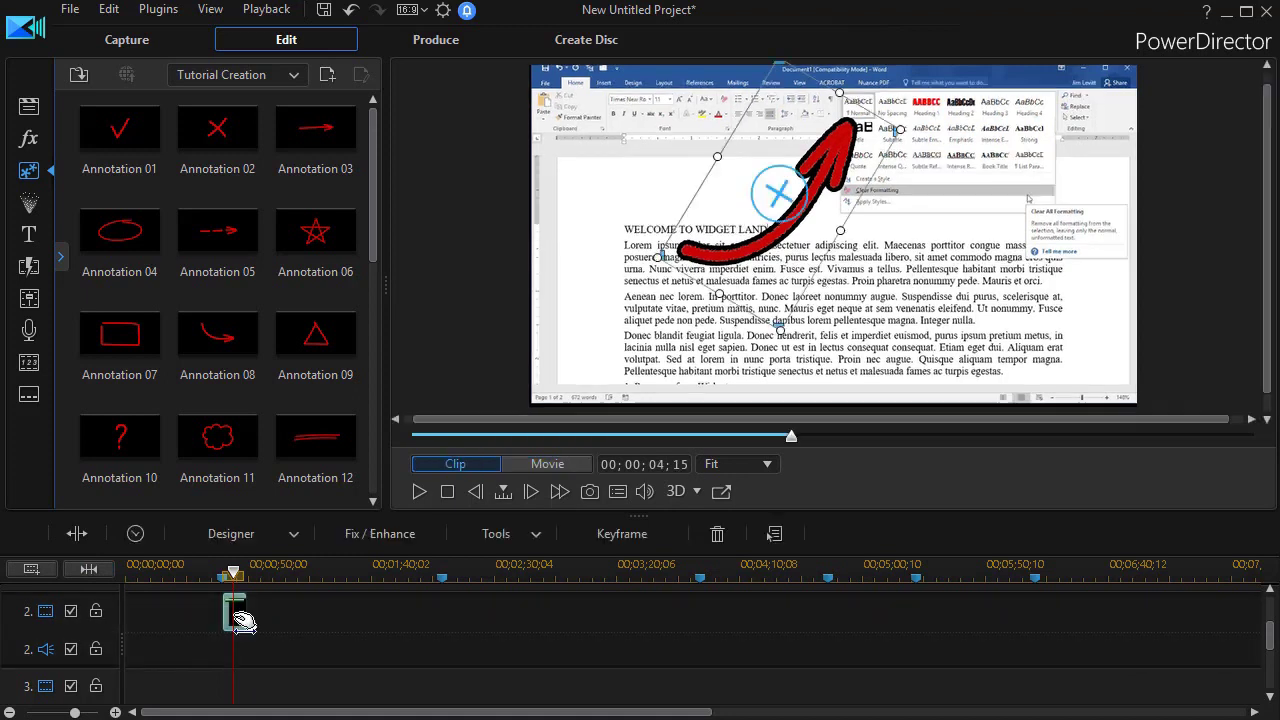
pyautogui.click(140, 537)
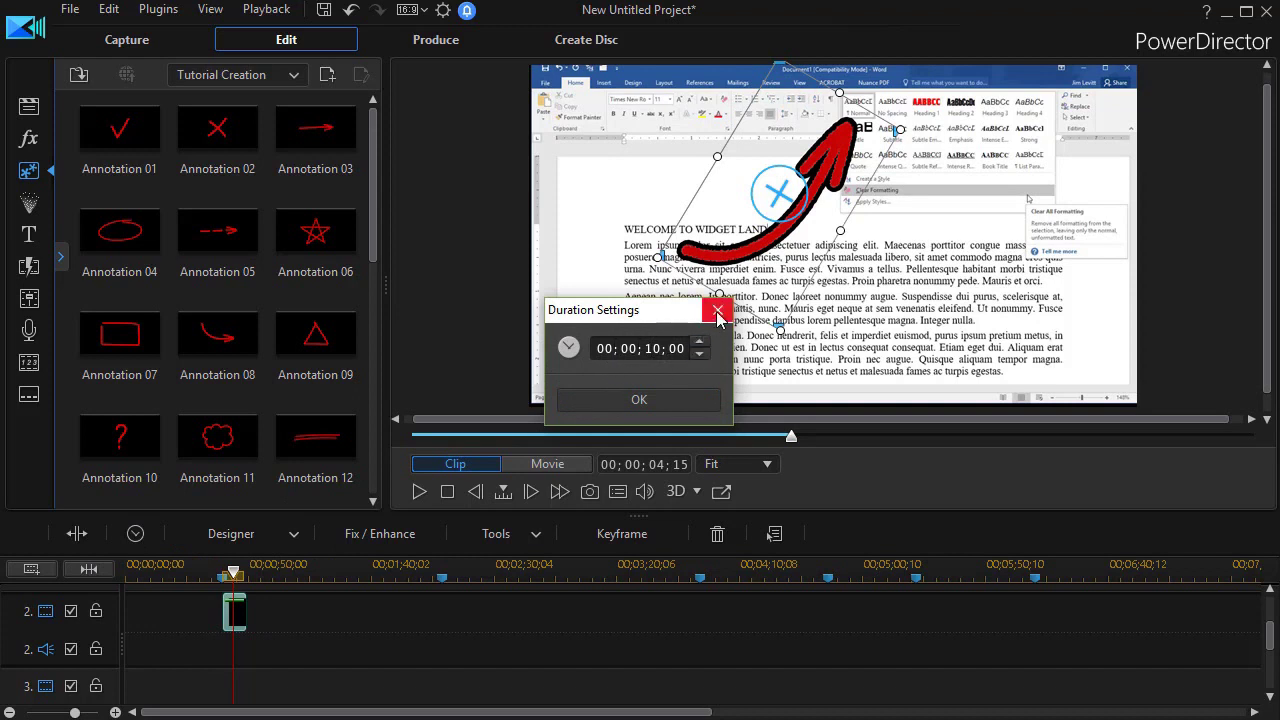
pyautogui.click(717, 314)
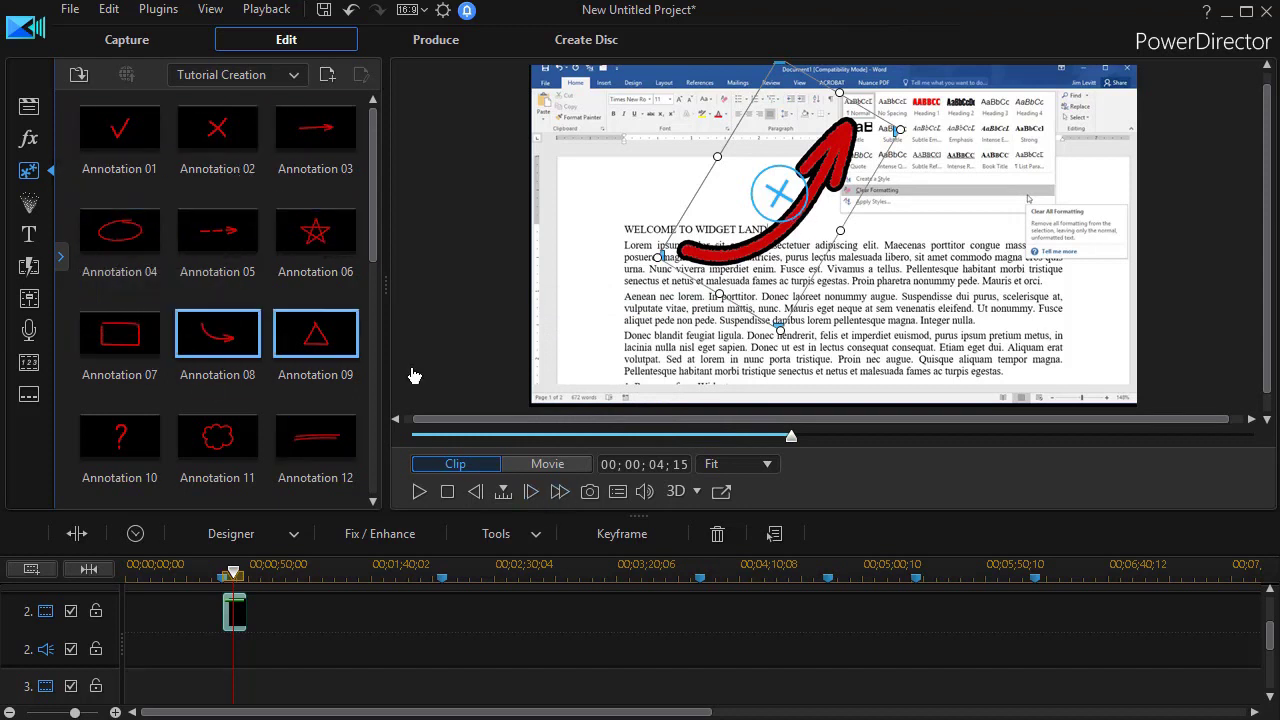
pyautogui.click(442, 578)
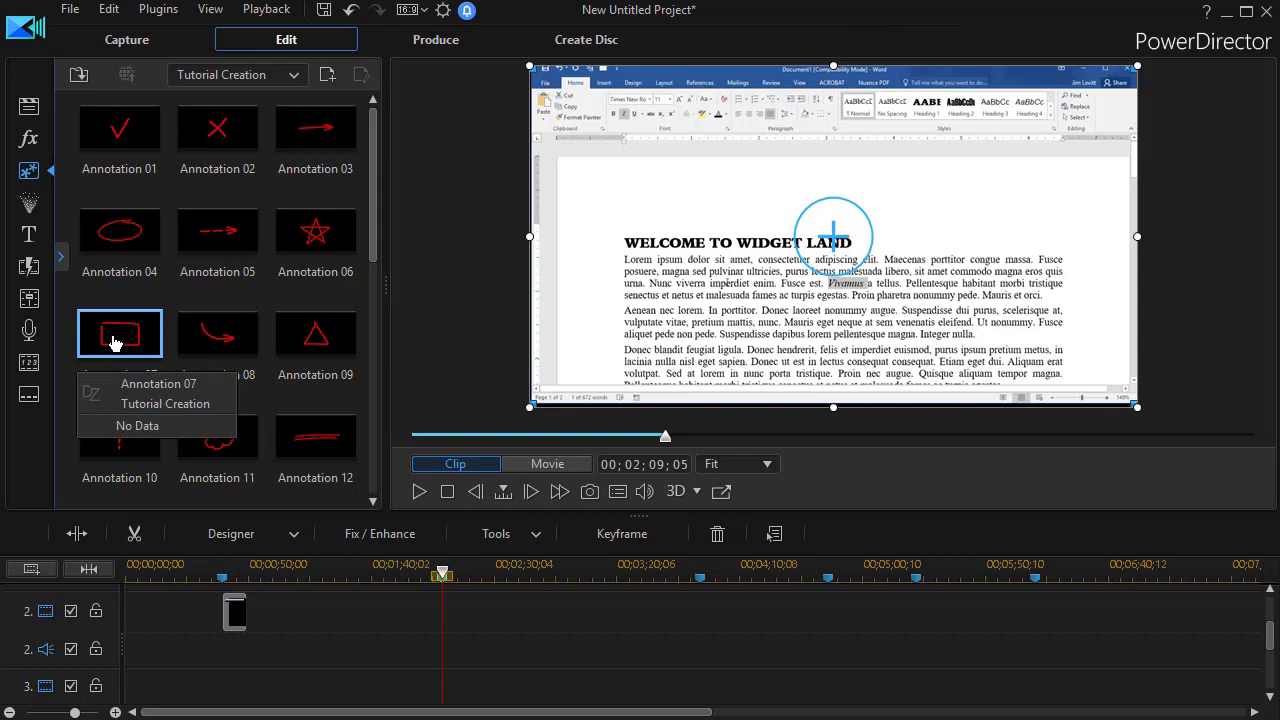
# Place red rectangle Annotation 07 at the 00;02;09;05 playhead and open it in PiP Designer
pyautogui.moveTo(117, 348)
pyautogui.mouseDown()
pyautogui.moveTo(448, 617)
pyautogui.moveTo(458, 642)
pyautogui.mouseUp()
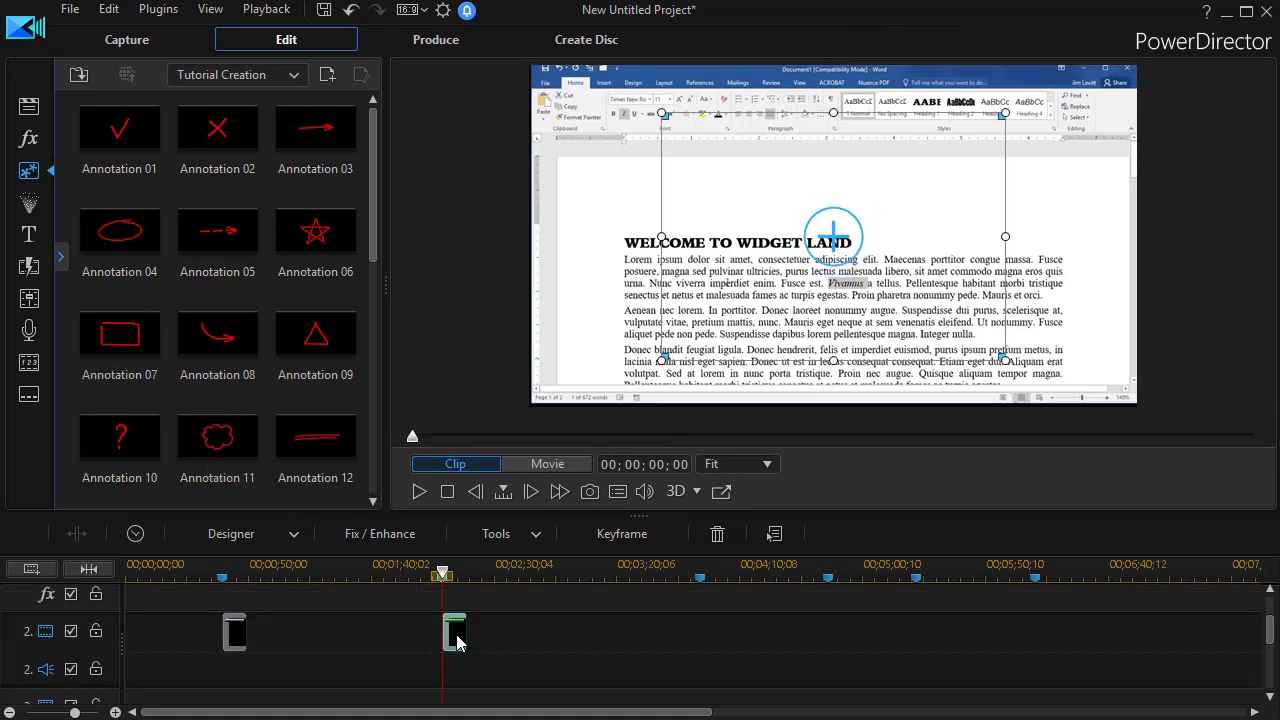
pyautogui.doubleClick(456, 640)
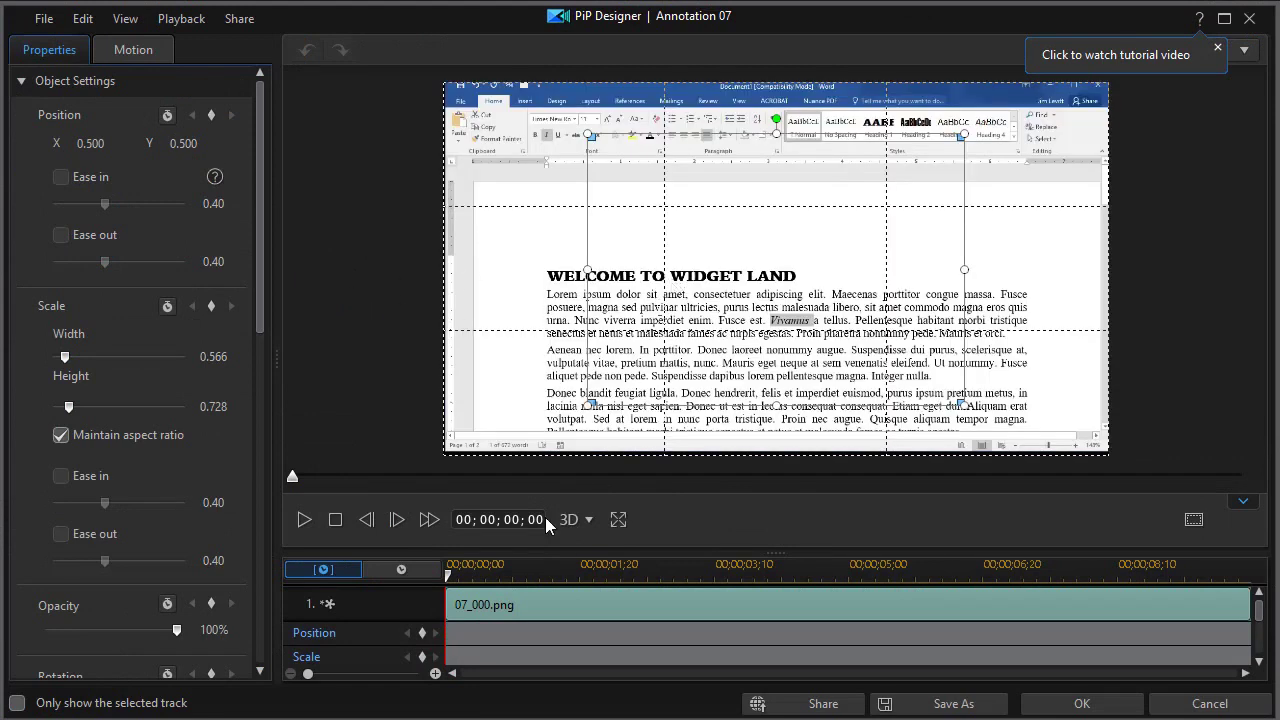
# At 00;00;07;07, resize the rectangle to 0.509 × 0.177 framing WELCOME TO WIDGET LAND
pyautogui.click(1030, 572)
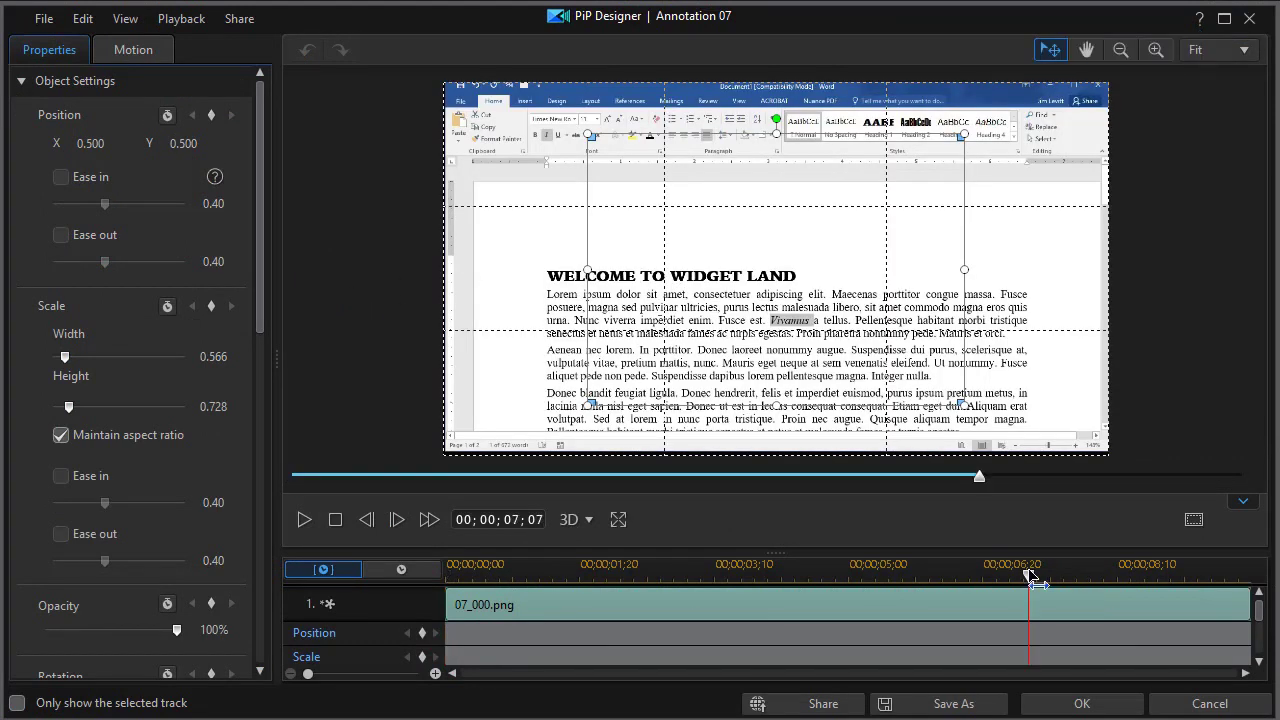
pyautogui.moveTo(1030, 575); pyautogui.dragTo(1034, 575)
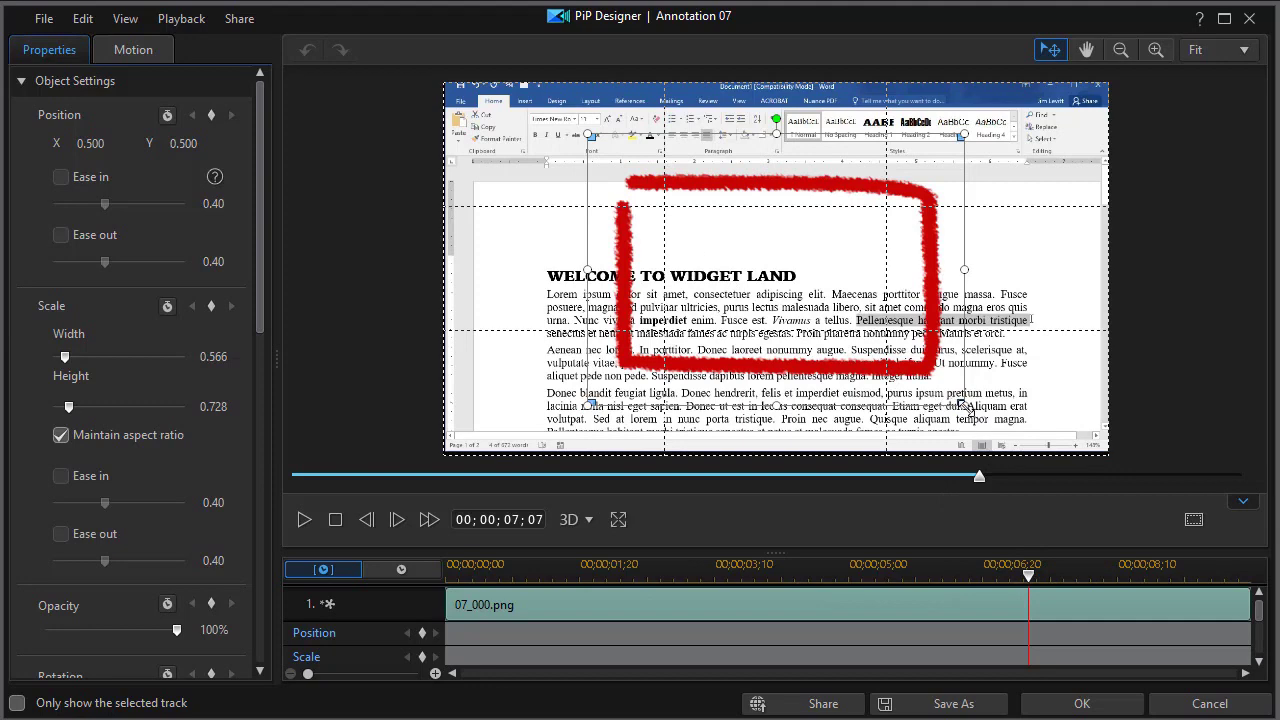
pyautogui.moveTo(964, 403)
pyautogui.mouseDown()
pyautogui.moveTo(845, 300)
pyautogui.moveTo(788, 270)
pyautogui.mouseUp()
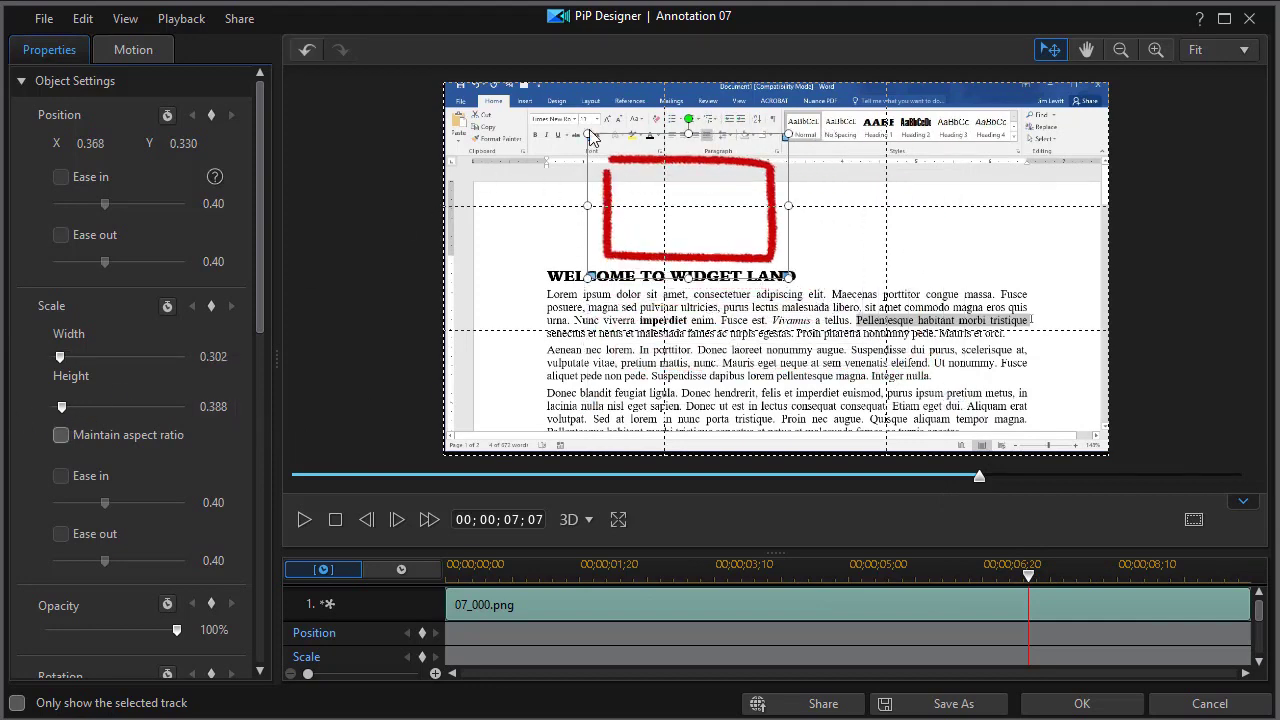
pyautogui.moveTo(590, 136); pyautogui.dragTo(520, 184)
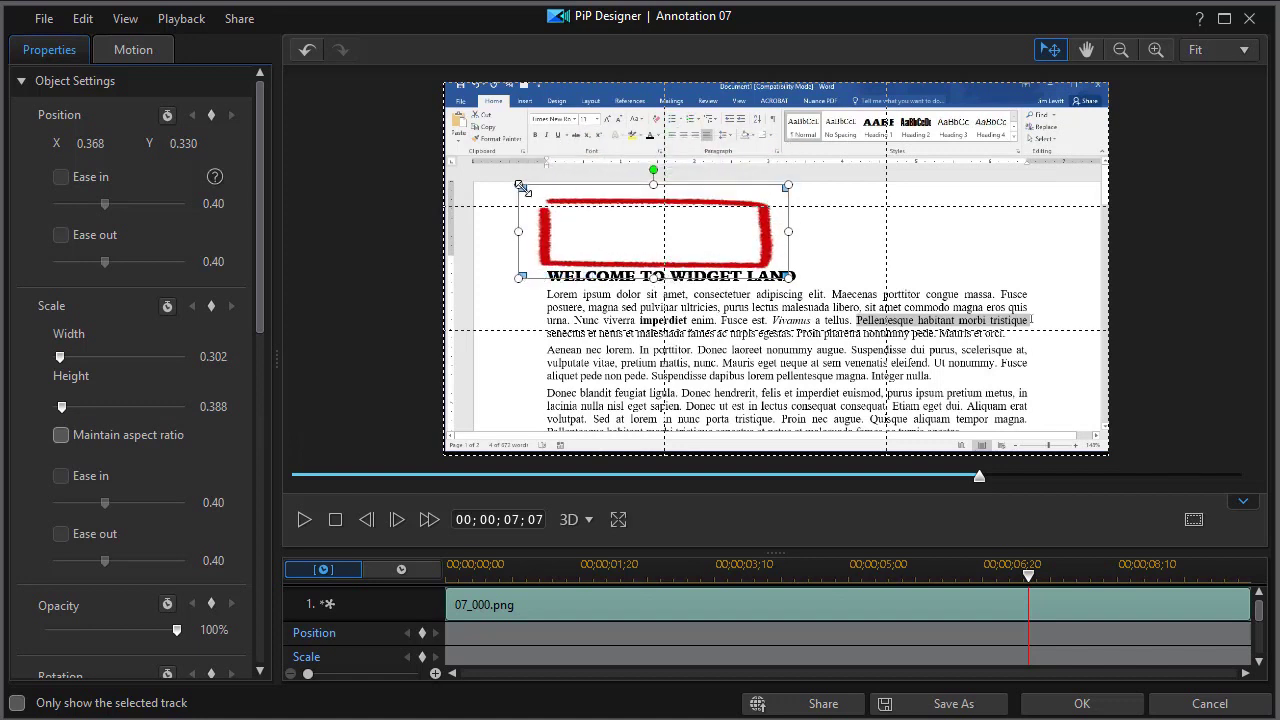
pyautogui.moveTo(611, 220); pyautogui.dragTo(606, 256)
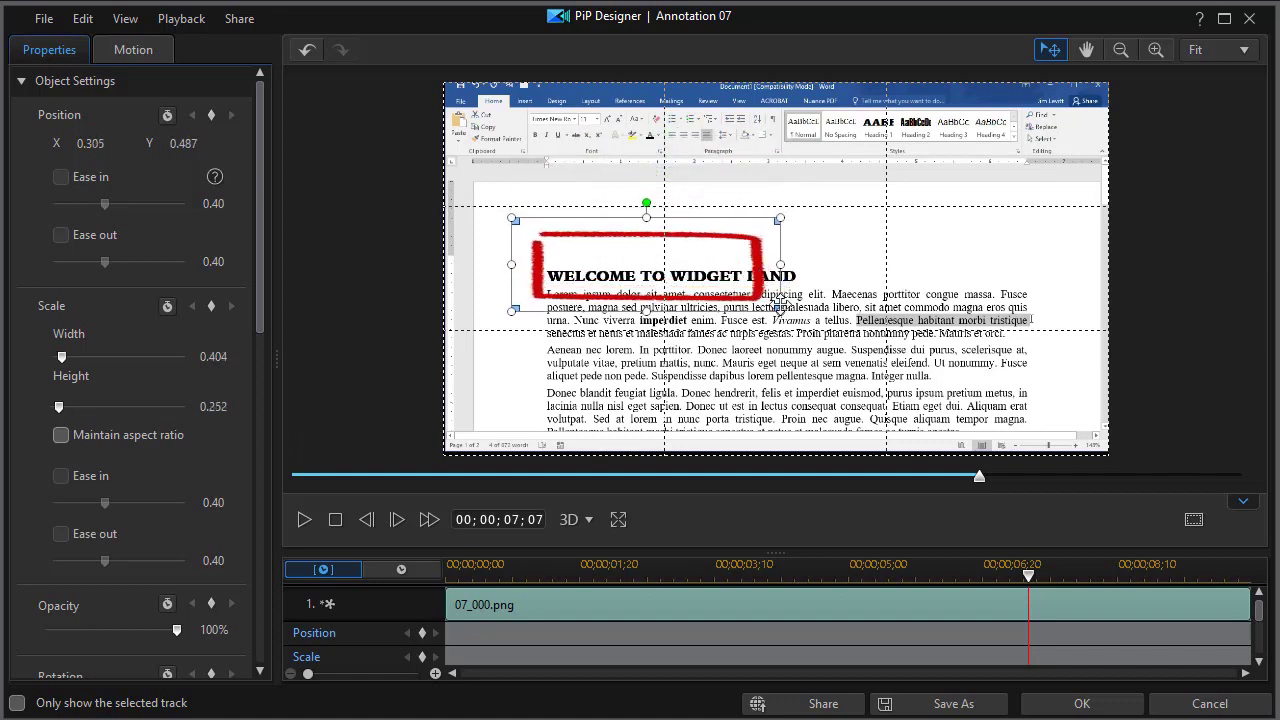
pyautogui.moveTo(786, 313); pyautogui.dragTo(841, 311)
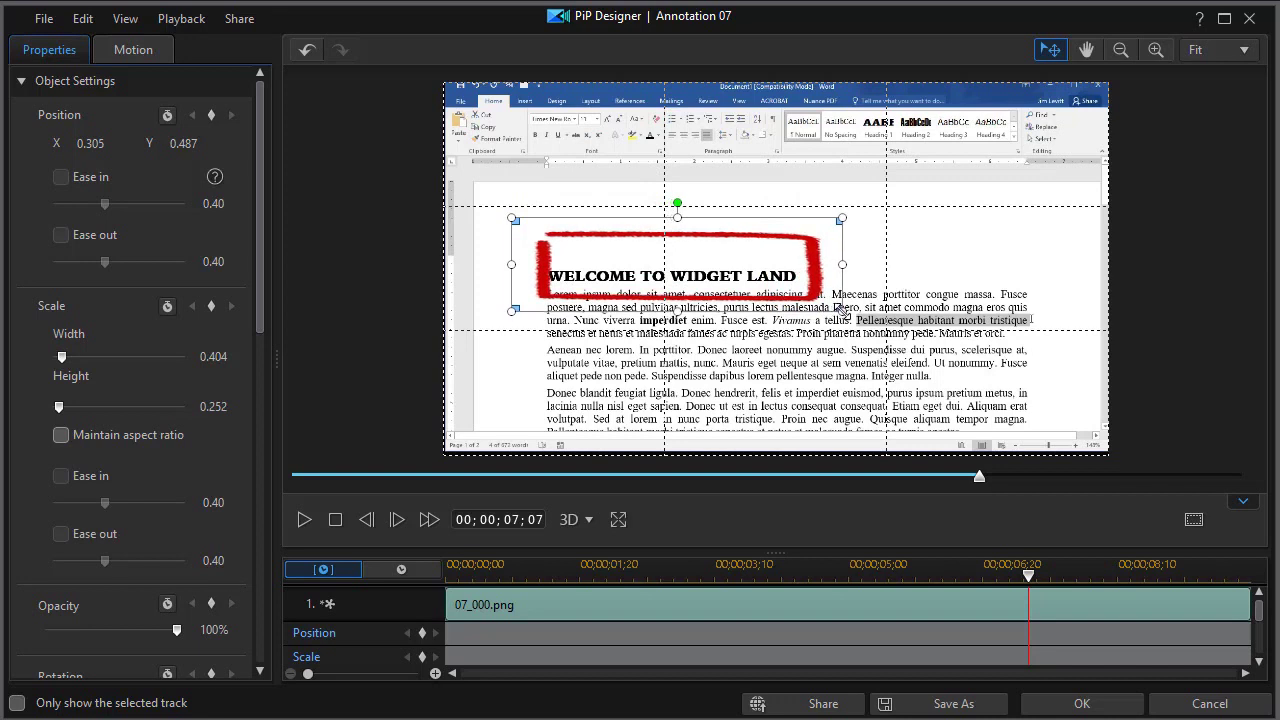
pyautogui.moveTo(679, 220); pyautogui.dragTo(677, 248)
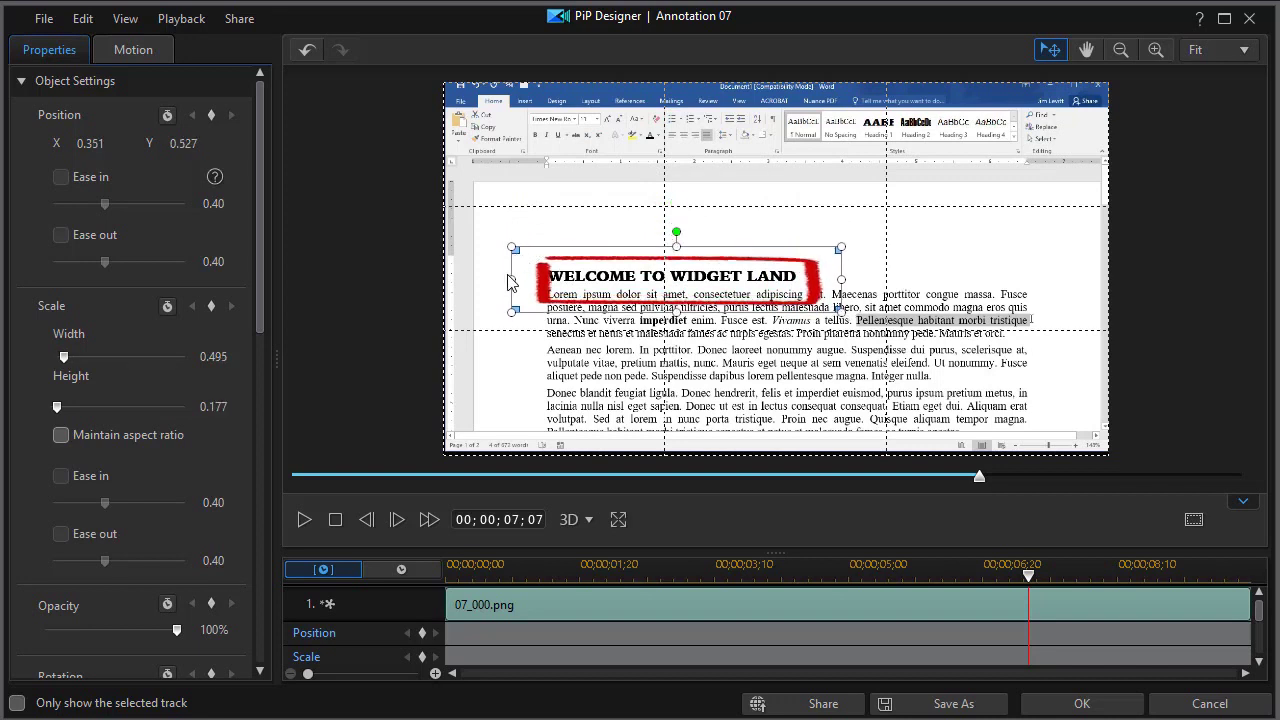
pyautogui.moveTo(512, 278); pyautogui.dragTo(503, 278)
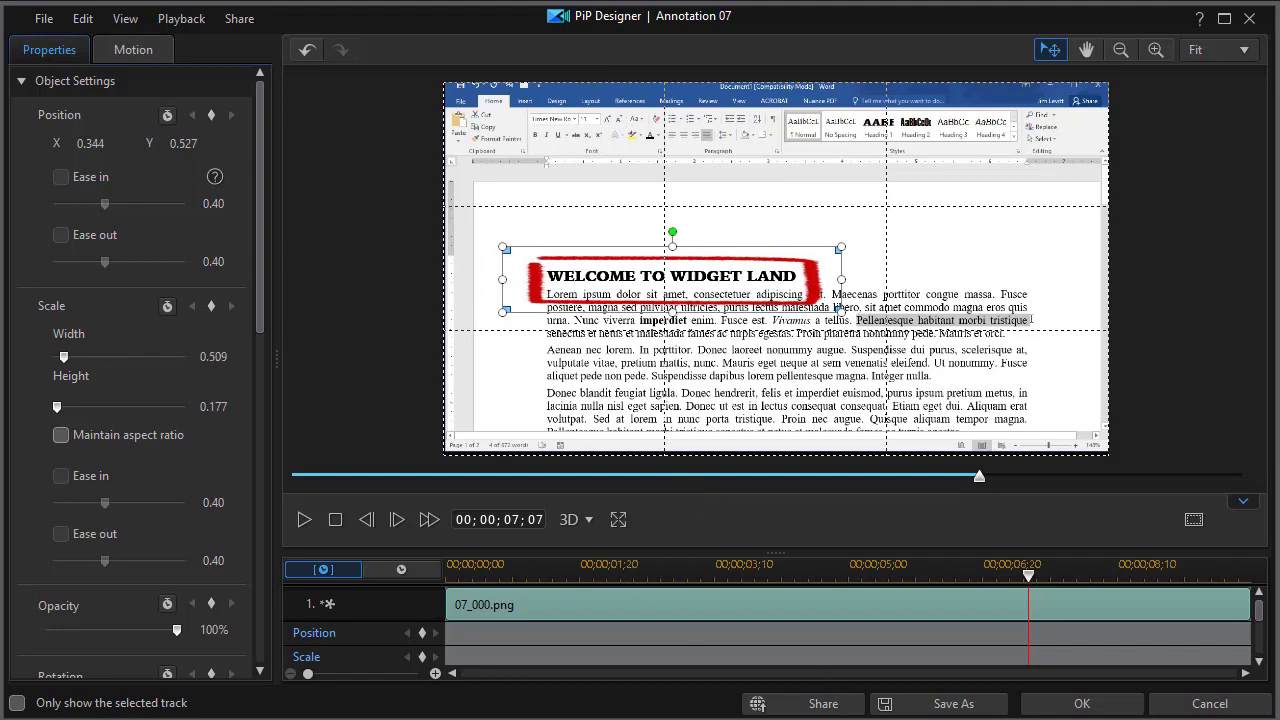
pyautogui.click(1082, 704)
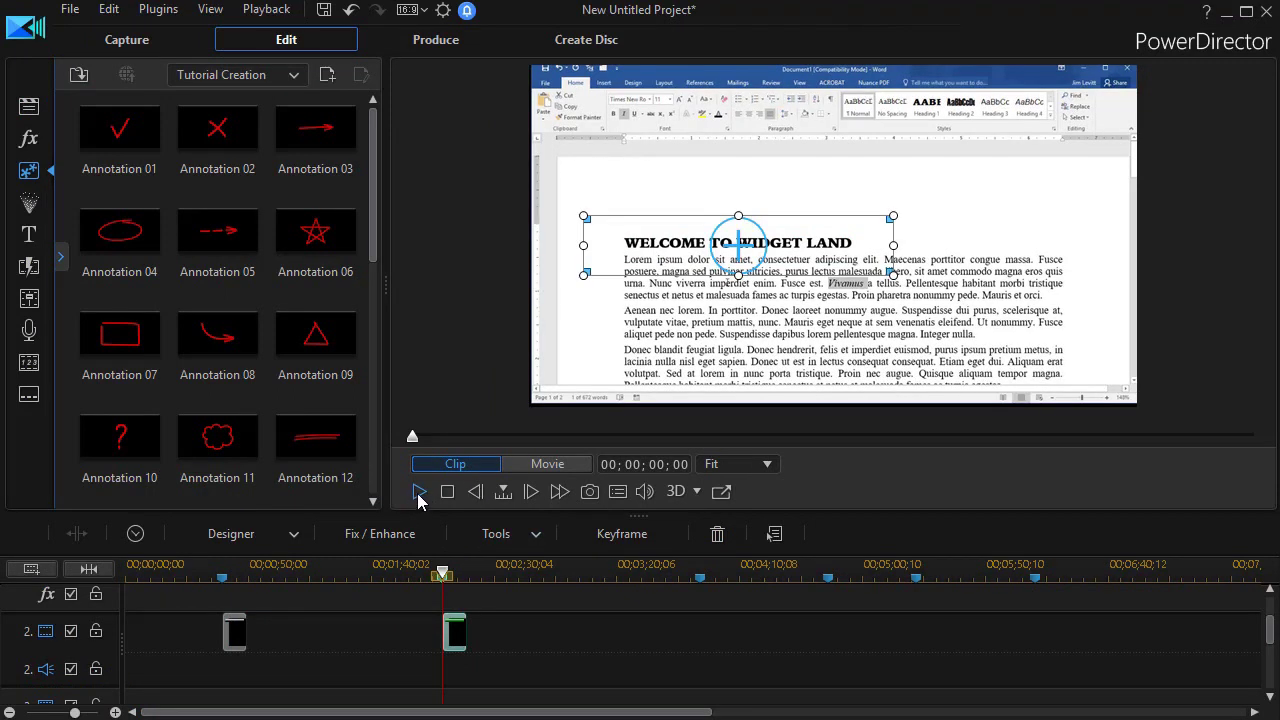
# Play the movie to check the red box framing the WELCOME TO WIDGET LAND heading
pyautogui.click(419, 492)
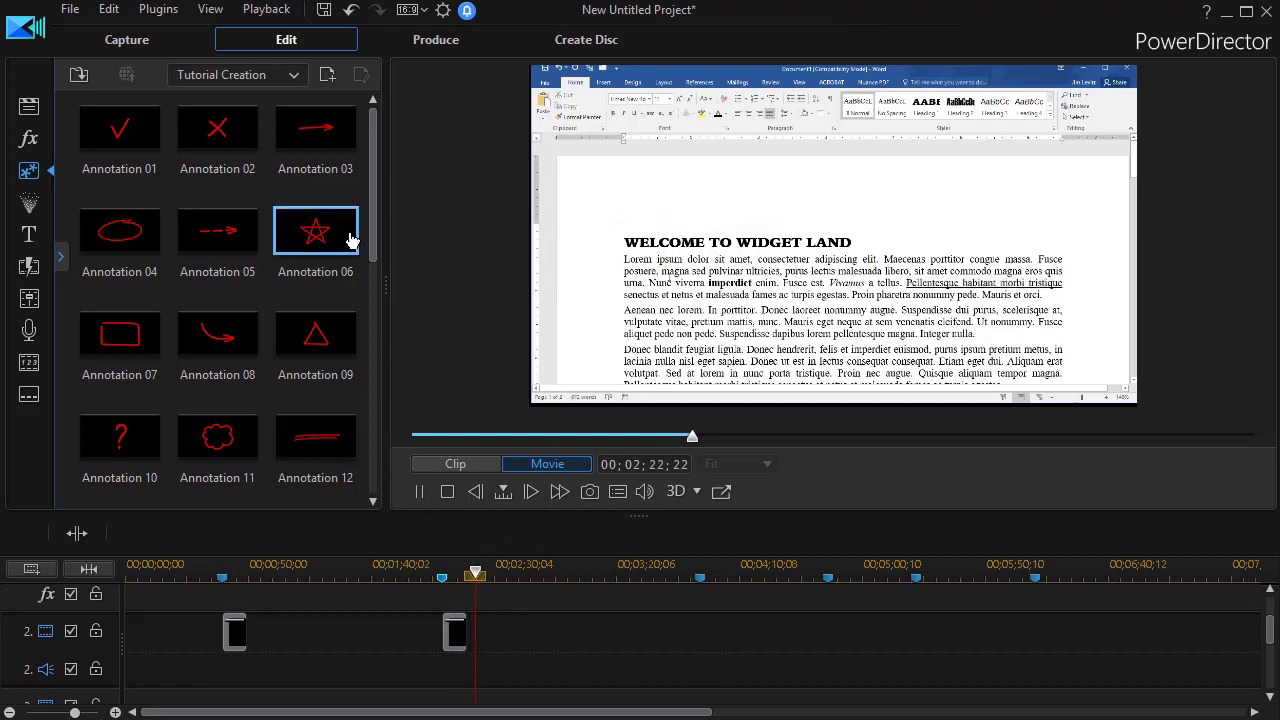
# Scroll the Tutorial Creation library down to the arrows and preview Arrow 02
pyautogui.scroll(-1, 378, 354)
pyautogui.scroll(-2, 378, 354)
pyautogui.moveTo(377, 223); pyautogui.dragTo(375, 124)
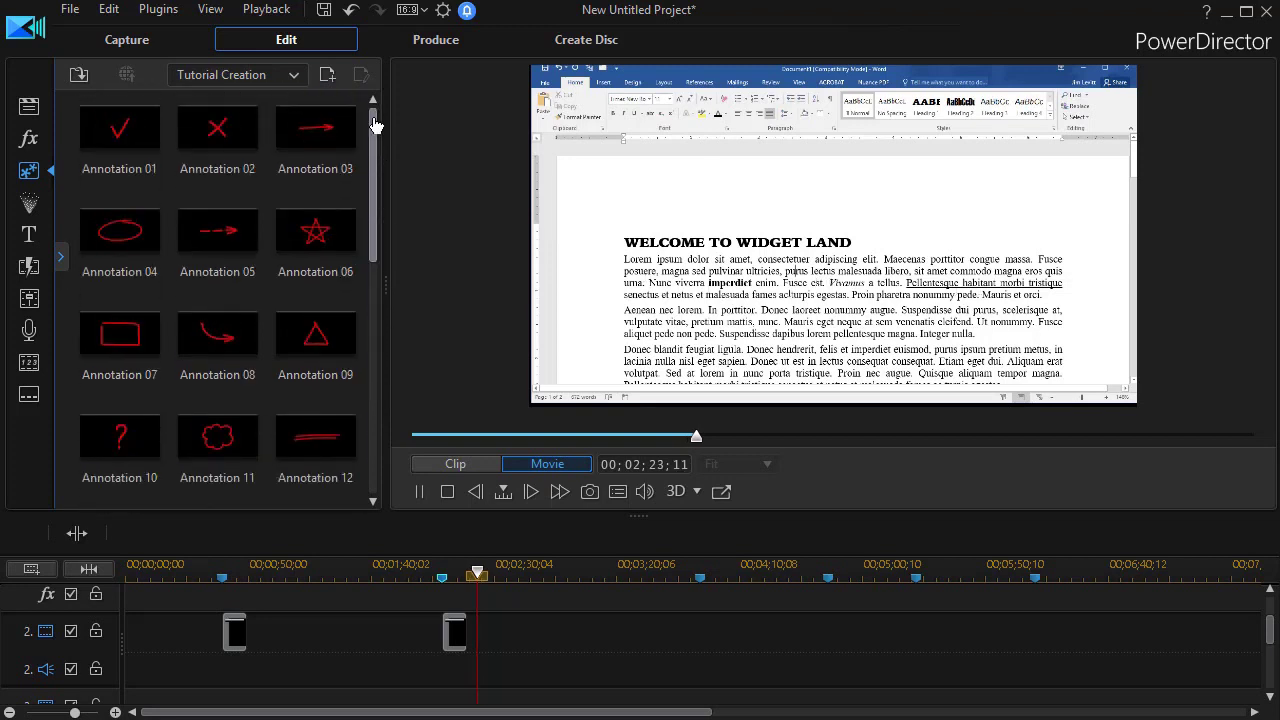
pyautogui.scroll(-3, 372, 300)
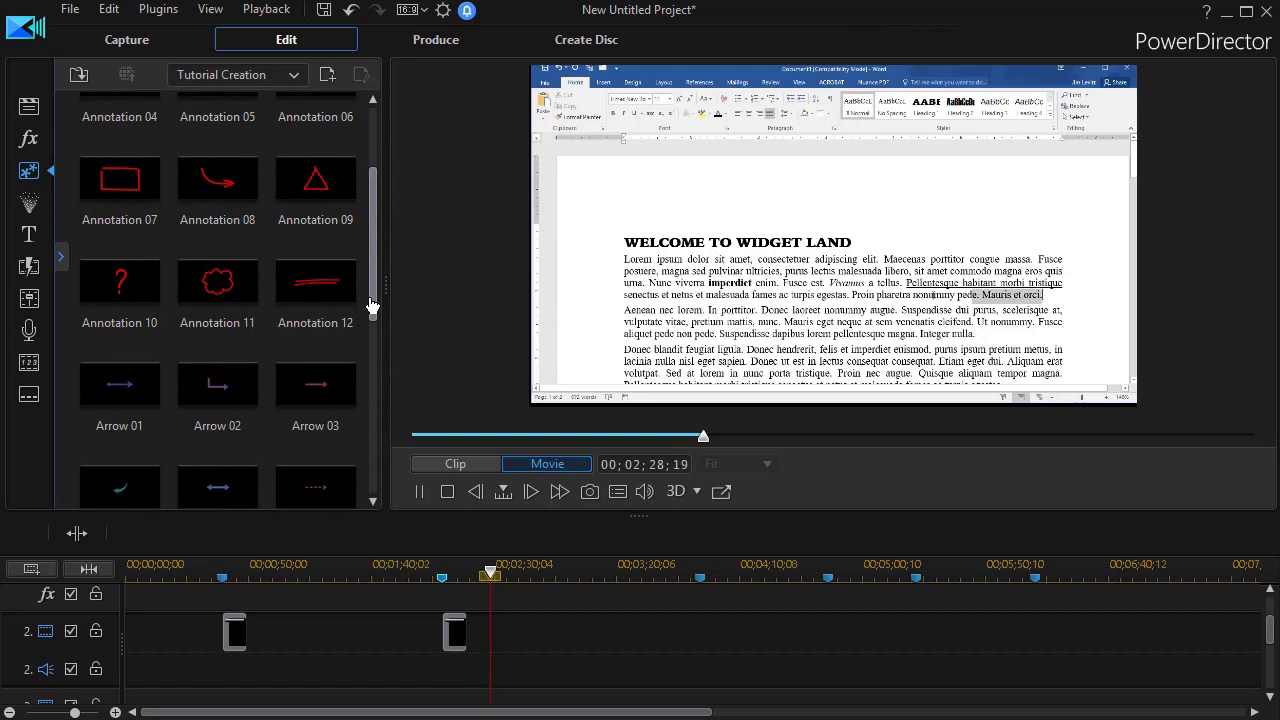
pyautogui.moveTo(372, 306)
pyautogui.mouseDown()
pyautogui.moveTo(372, 336)
pyautogui.moveTo(374, 318)
pyautogui.mouseUp()
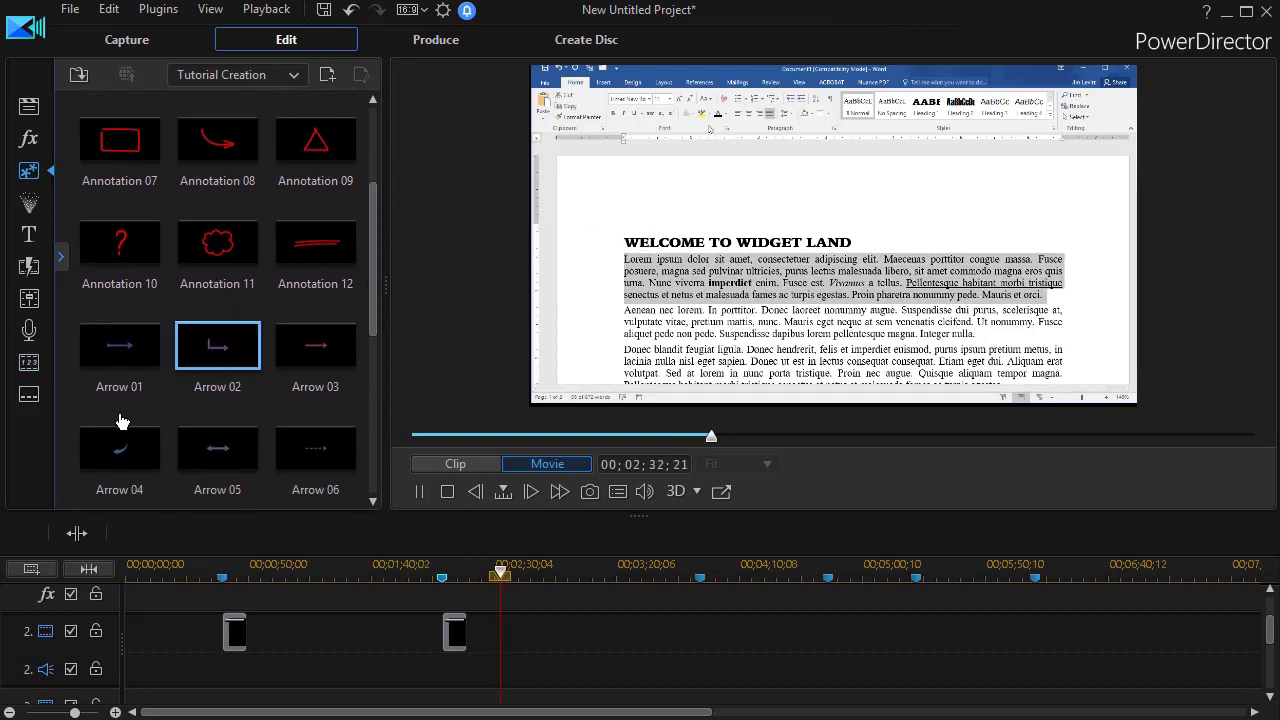
pyautogui.click(215, 348)
# Preview Arrows 03, 06, 04, 01 and 02, then scroll further down
pyautogui.click(323, 355)
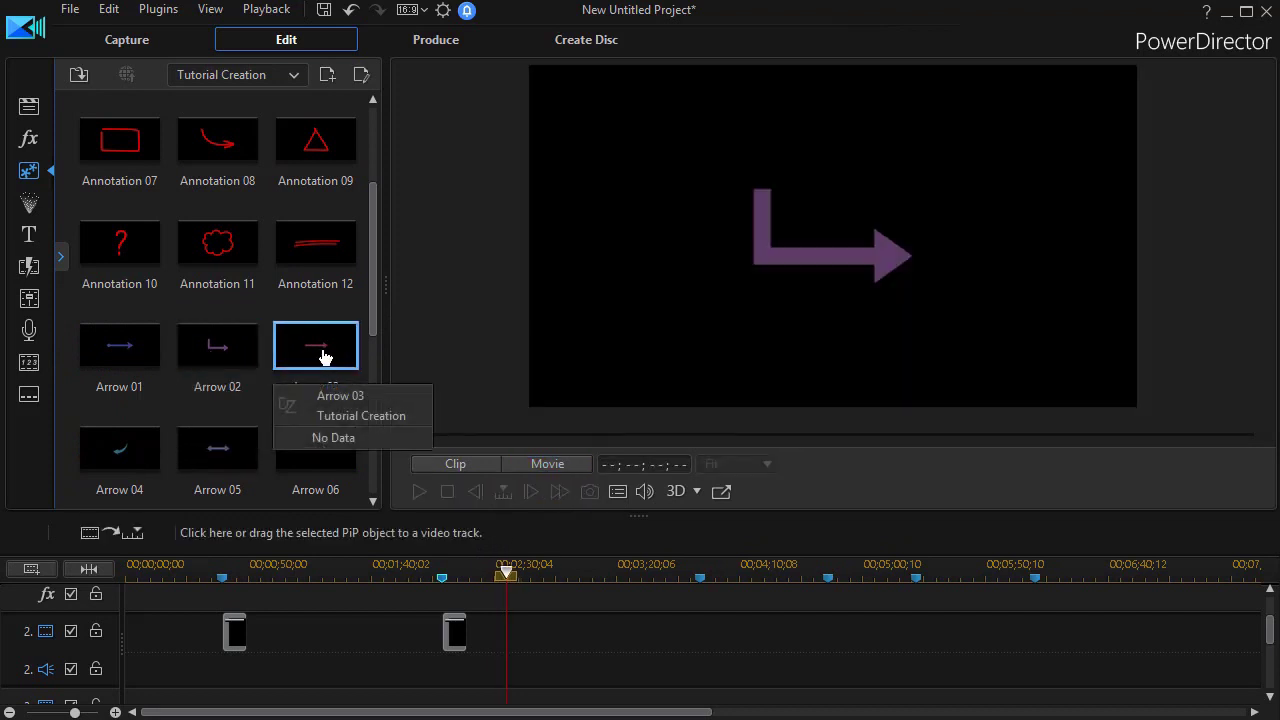
pyautogui.click(321, 456)
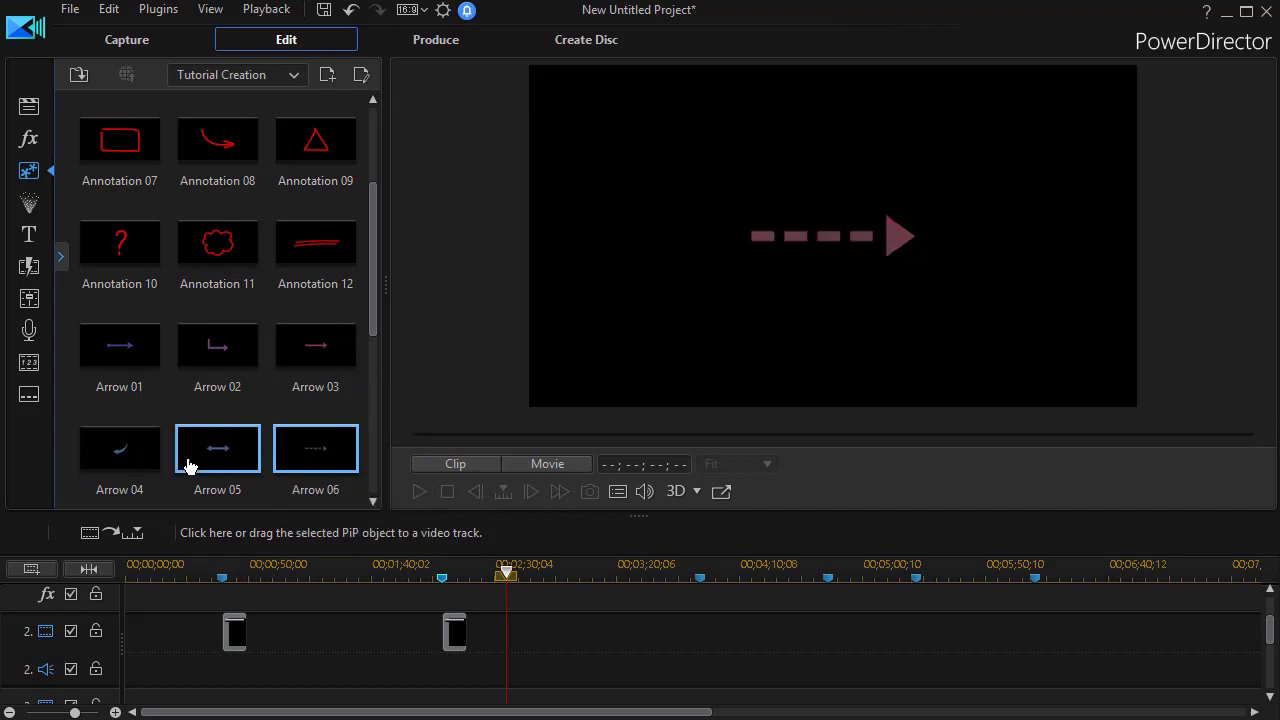
pyautogui.click(140, 453)
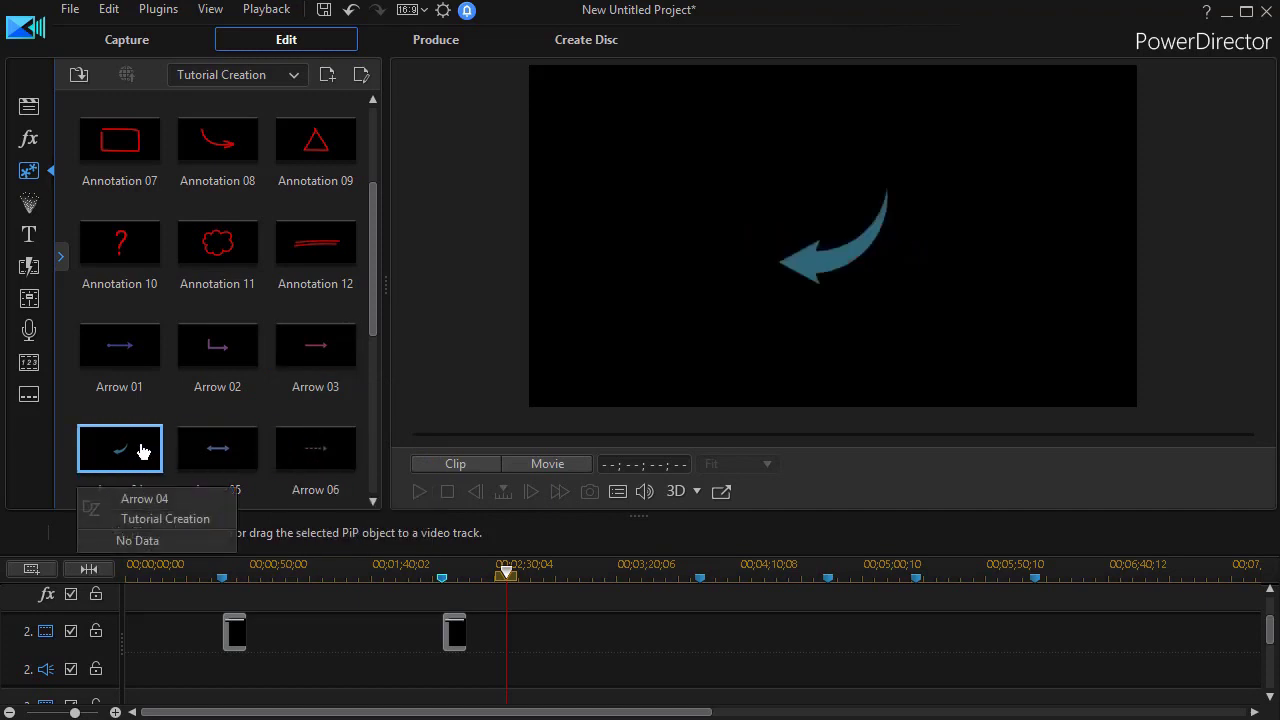
pyautogui.click(123, 348)
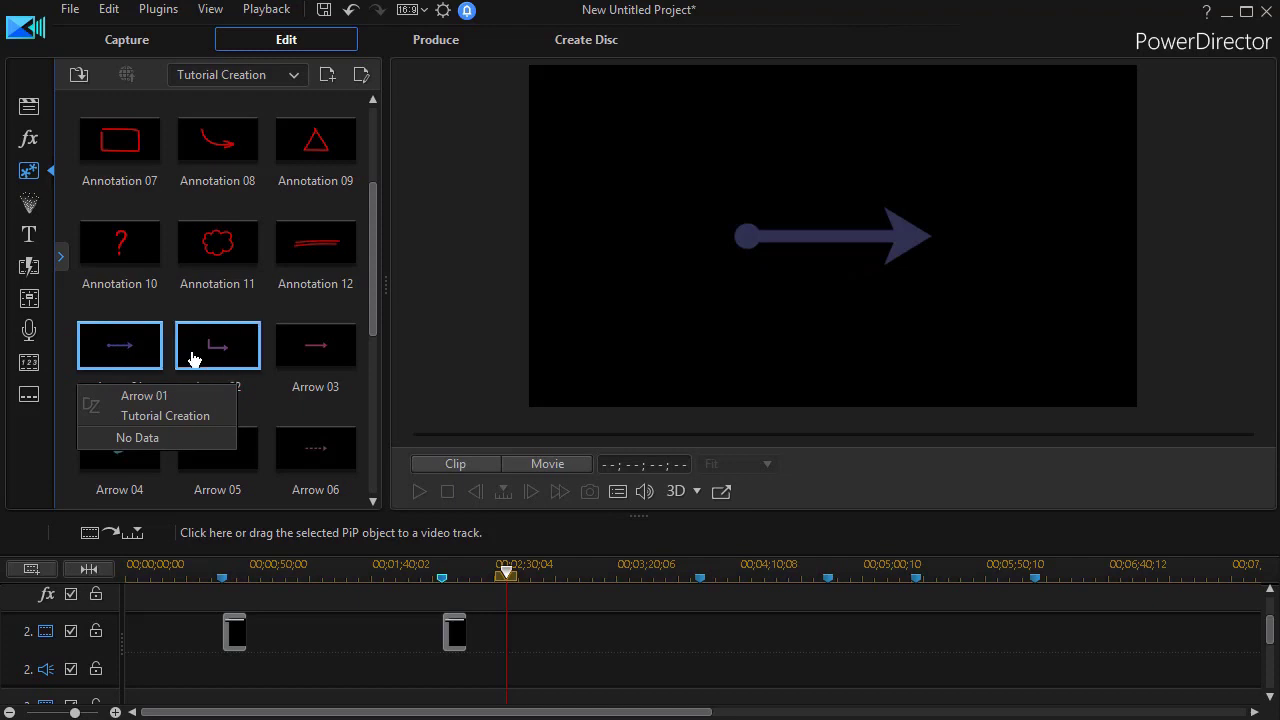
pyautogui.click(228, 357)
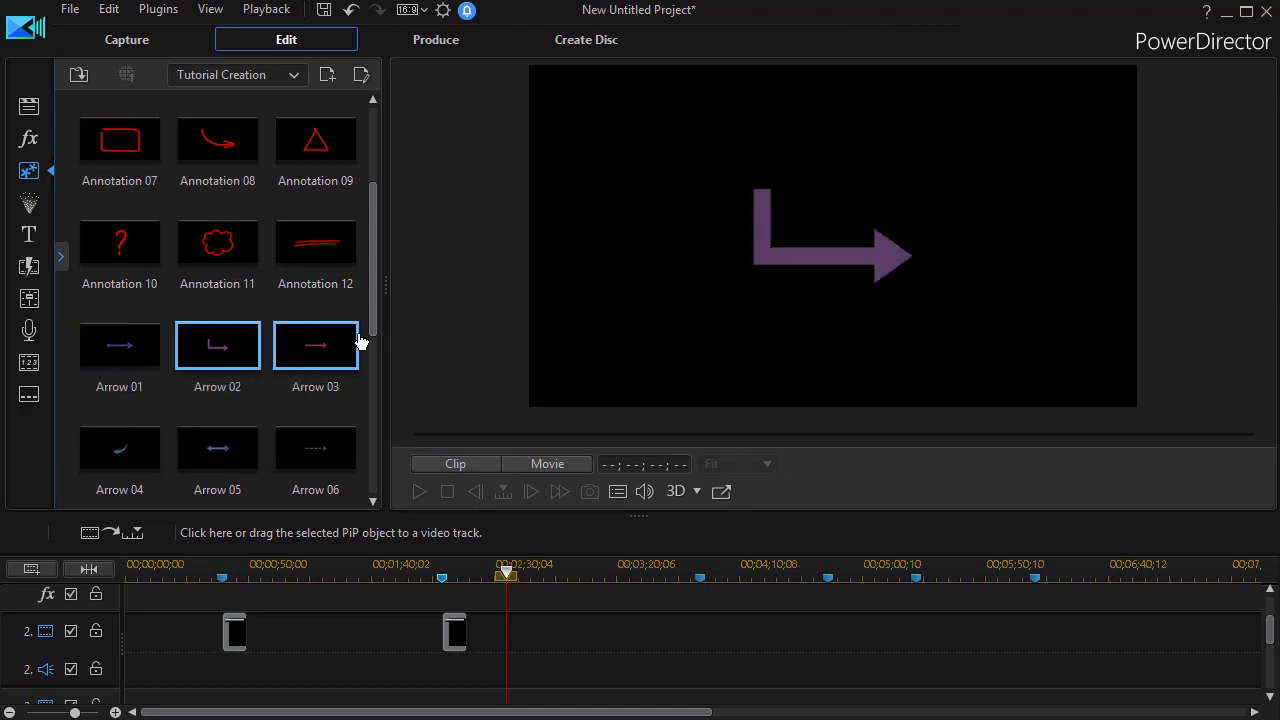
pyautogui.moveTo(374, 323); pyautogui.dragTo(365, 417)
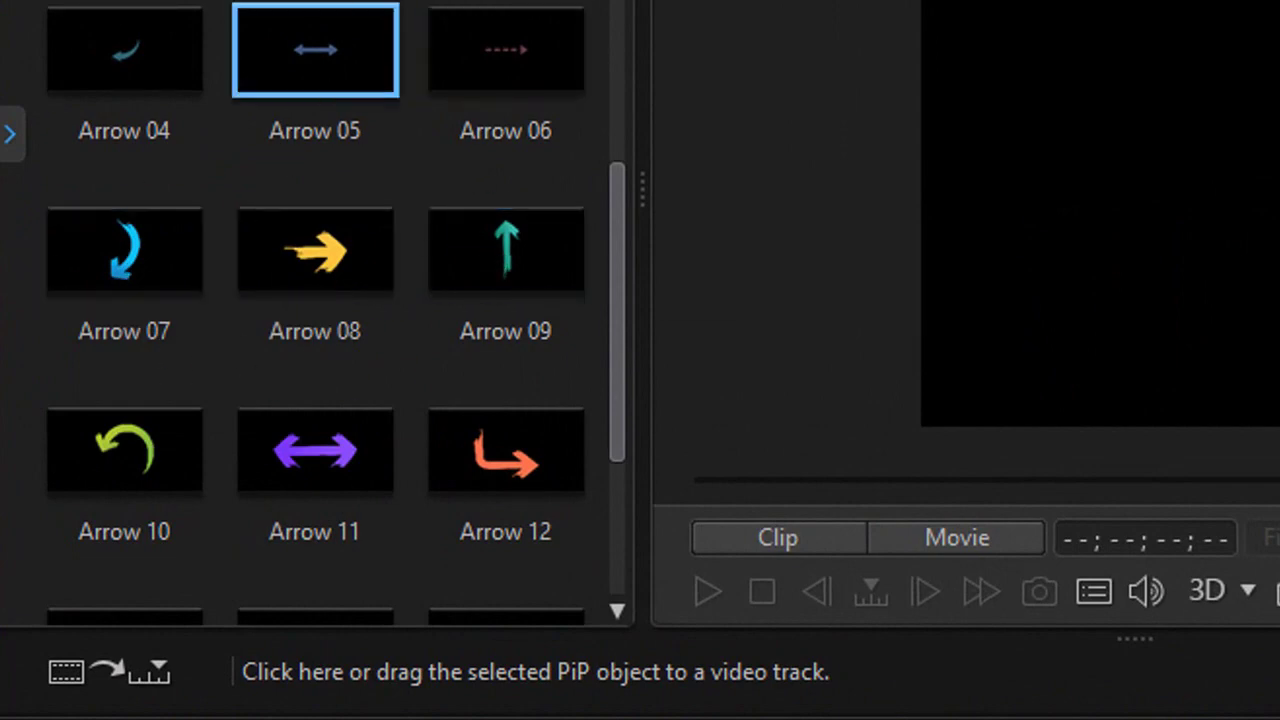
# Compare Arrows 07, 08, 09, 12 and 11, then place Arrow 12 on video track 2 around 2:30
pyautogui.click(138, 272)
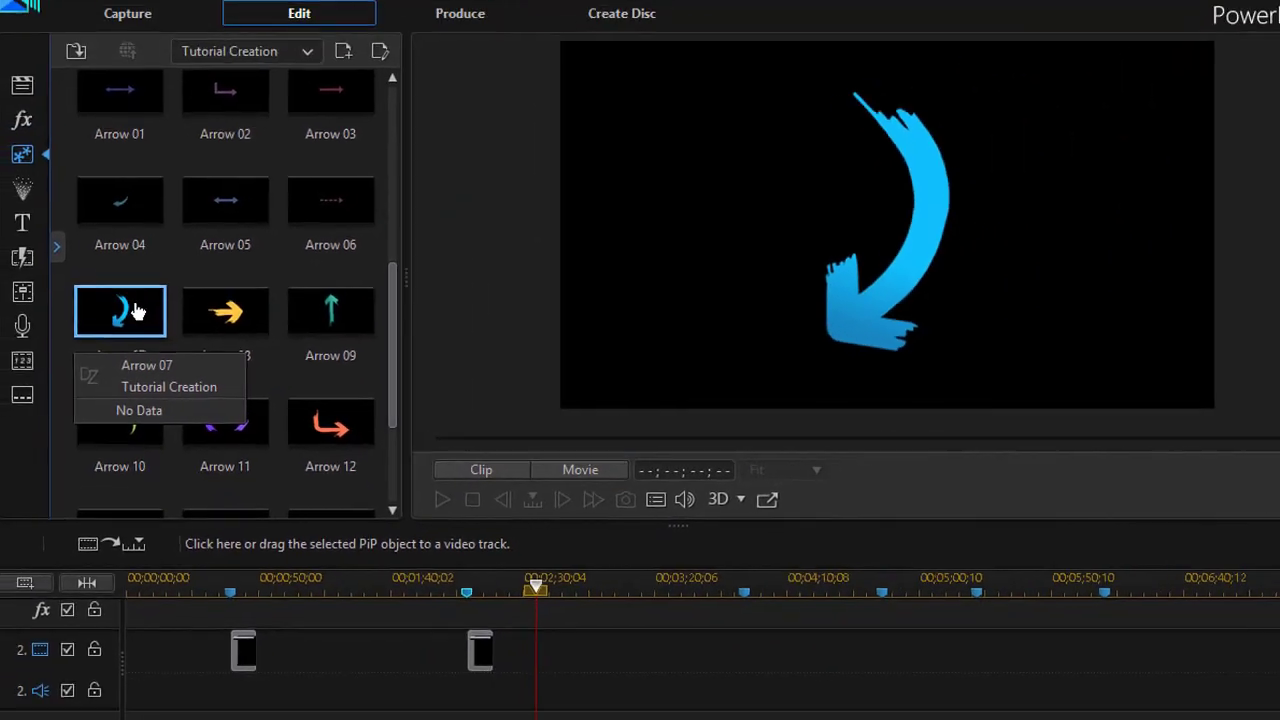
pyautogui.click(240, 320)
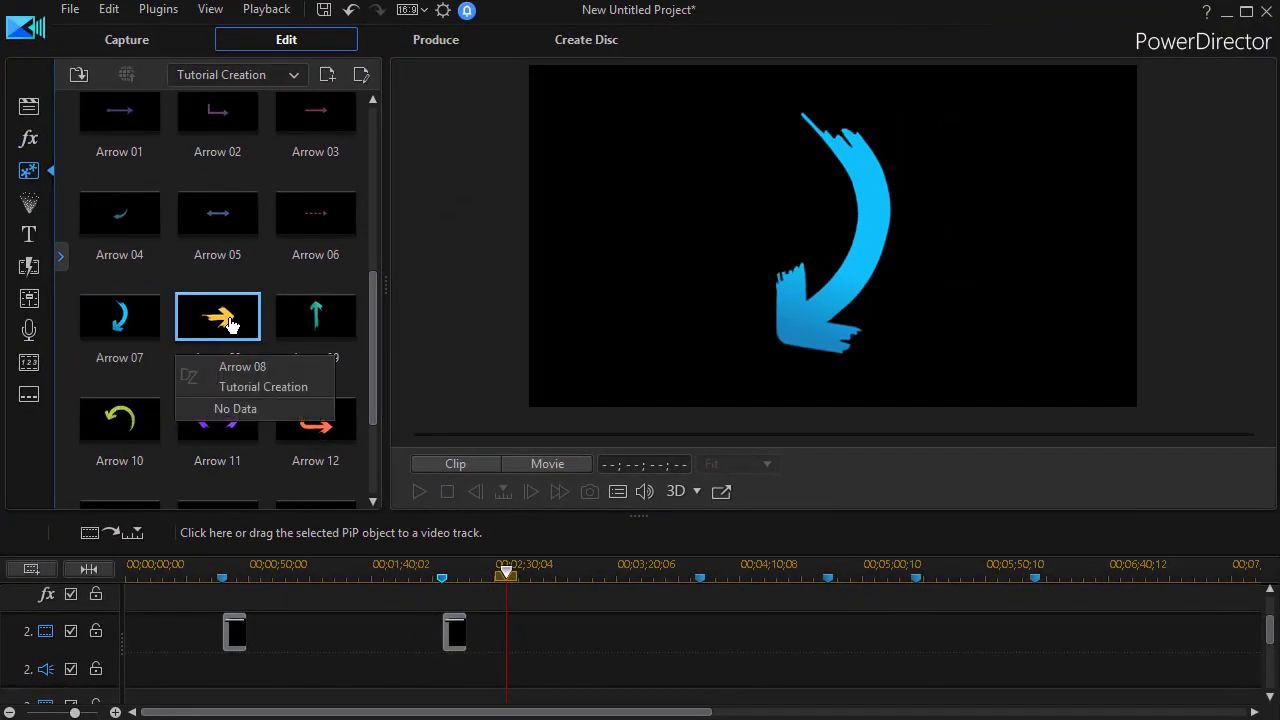
pyautogui.click(328, 334)
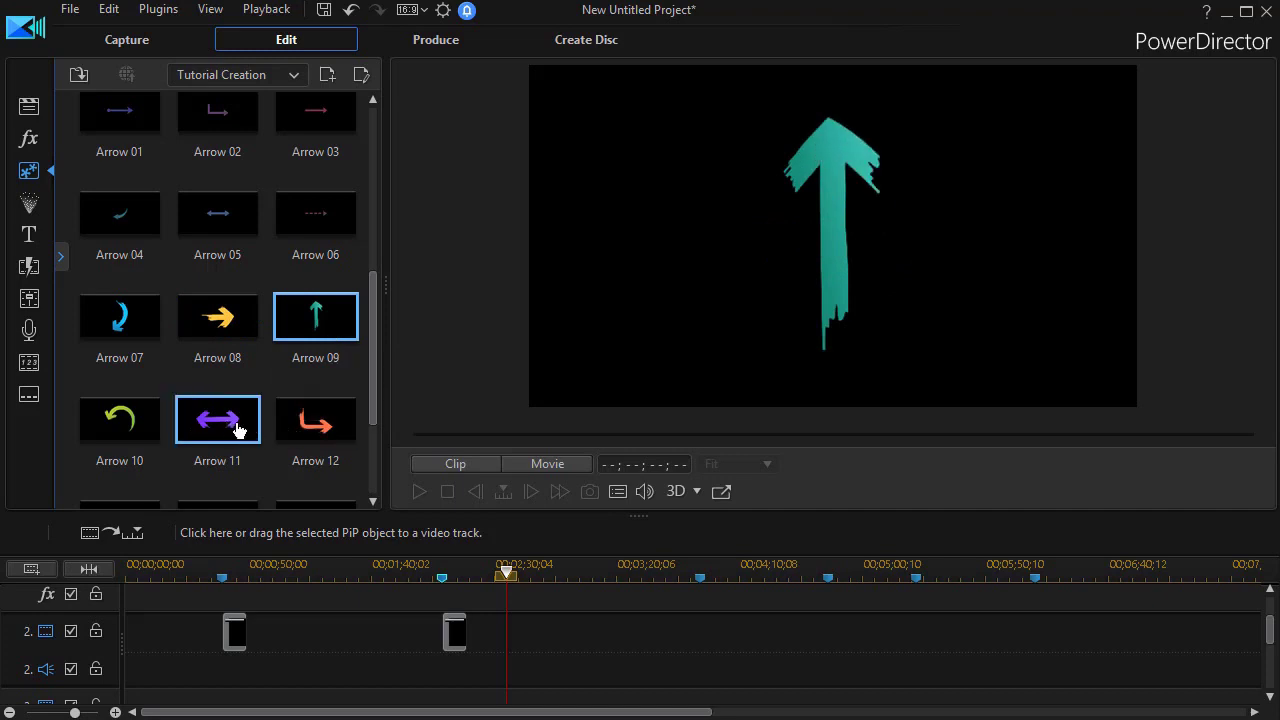
pyautogui.click(296, 422)
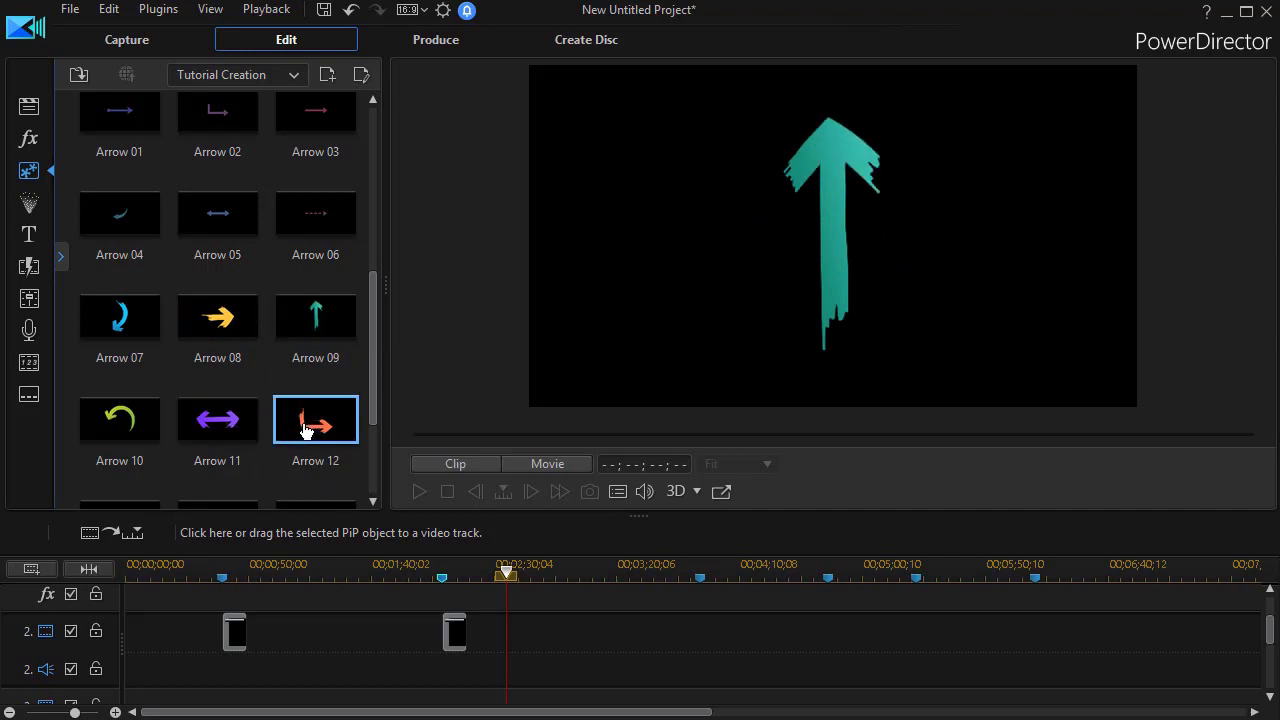
pyautogui.click(228, 438)
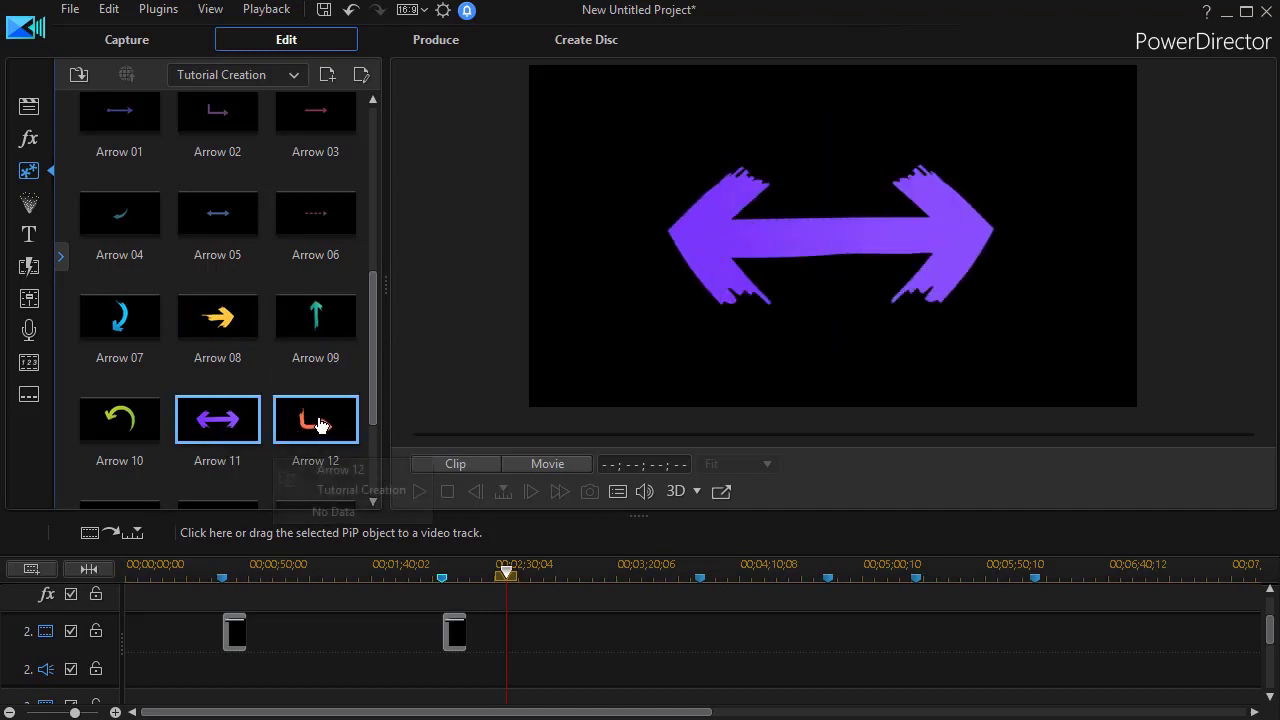
pyautogui.moveTo(318, 425); pyautogui.dragTo(510, 643)
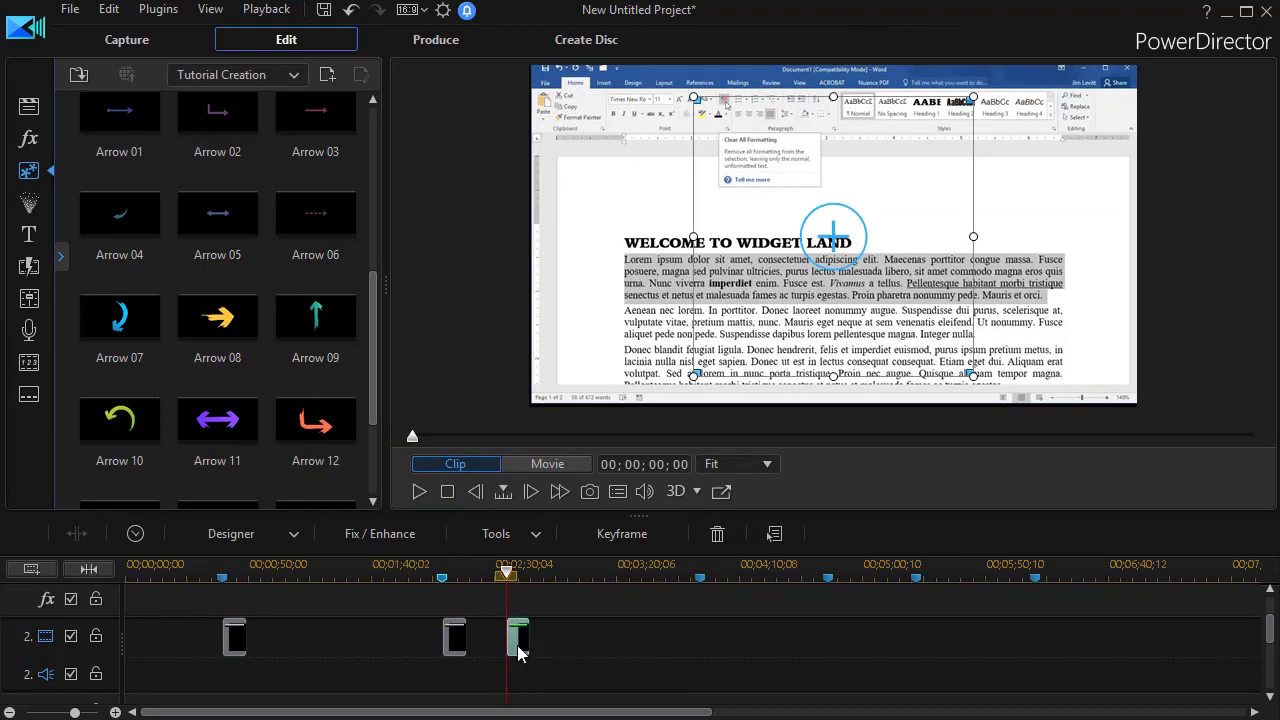
# Rotate Arrow 12 to point upward at the Word ribbon, positioned at 0.107, 0.482
pyautogui.doubleClick(518, 641)
pyautogui.click(1032, 572)
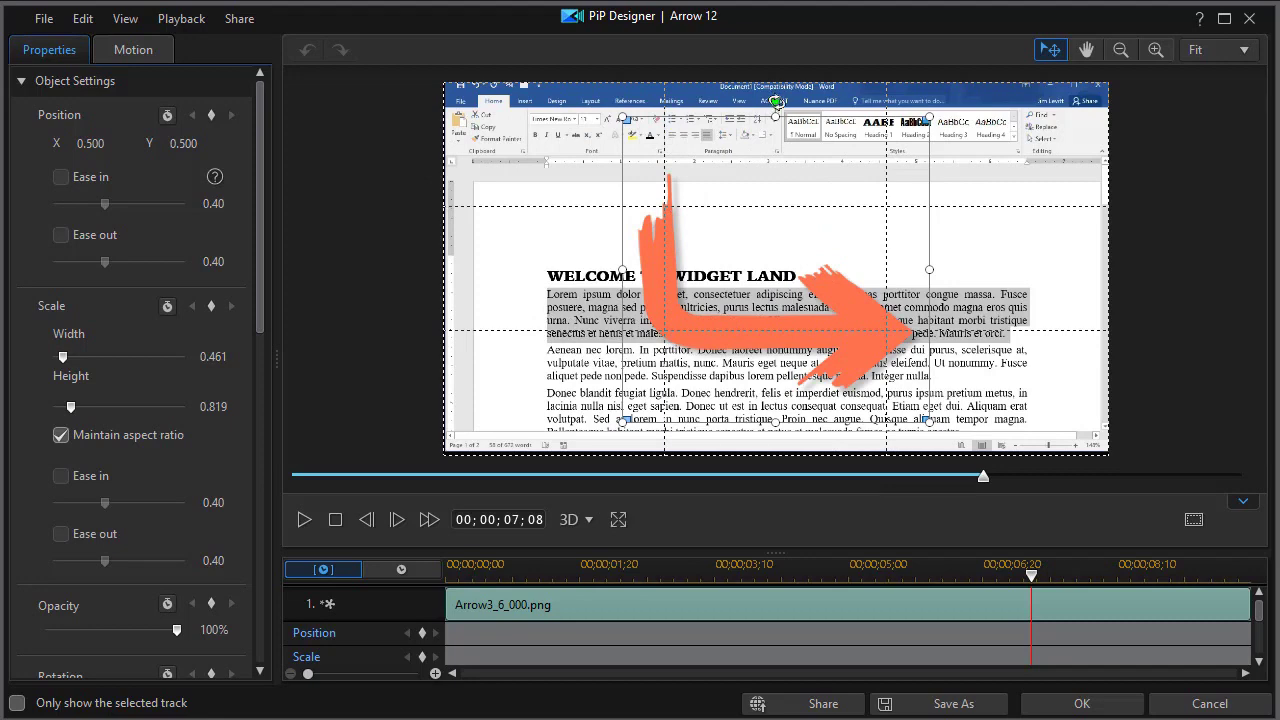
pyautogui.moveTo(776, 101); pyautogui.dragTo(324, 361)
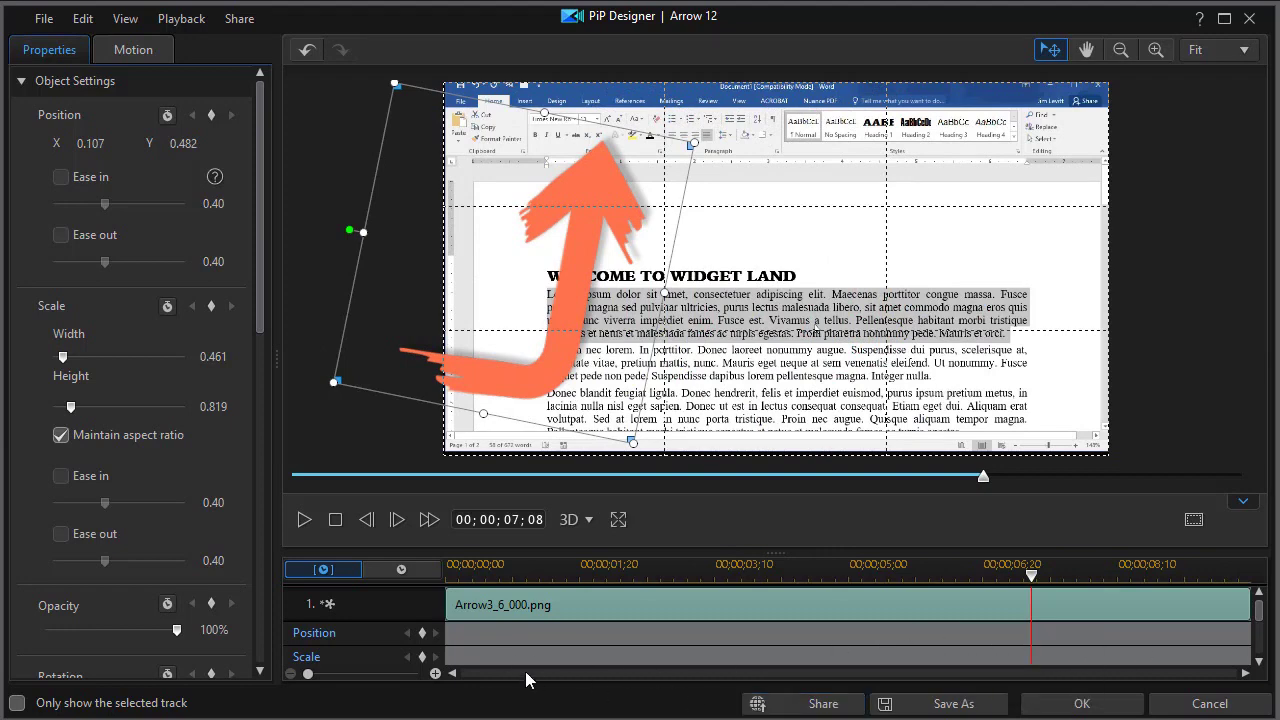
pyautogui.click(1103, 713)
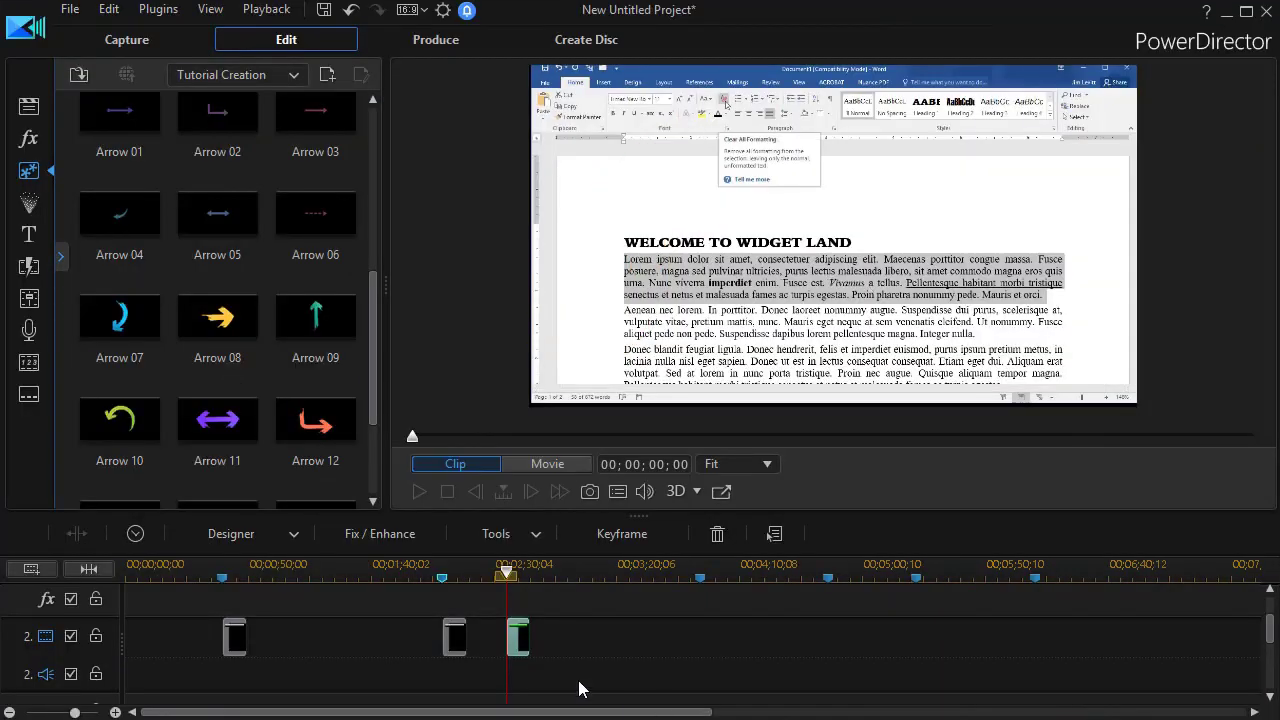
# Review the rotated arrow's playback, then place the orange curved Arrow 16 on video track 2 near 3:45
pyautogui.click(417, 492)
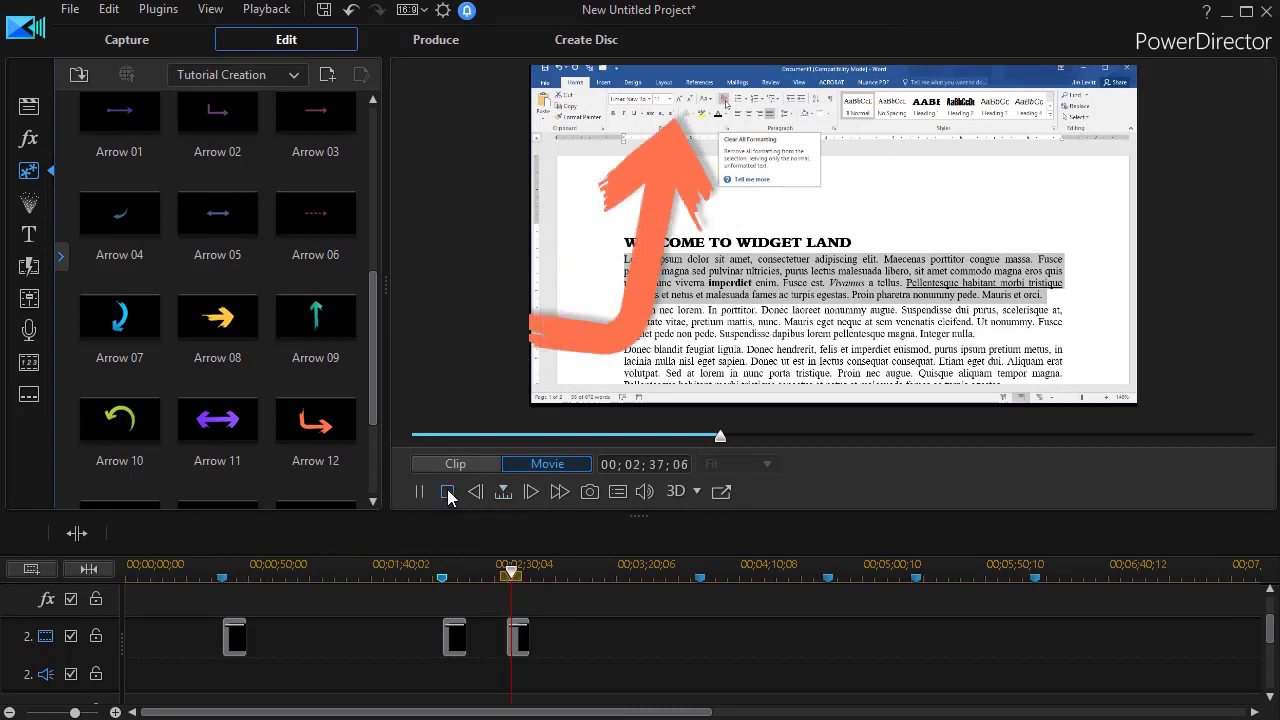
pyautogui.click(448, 496)
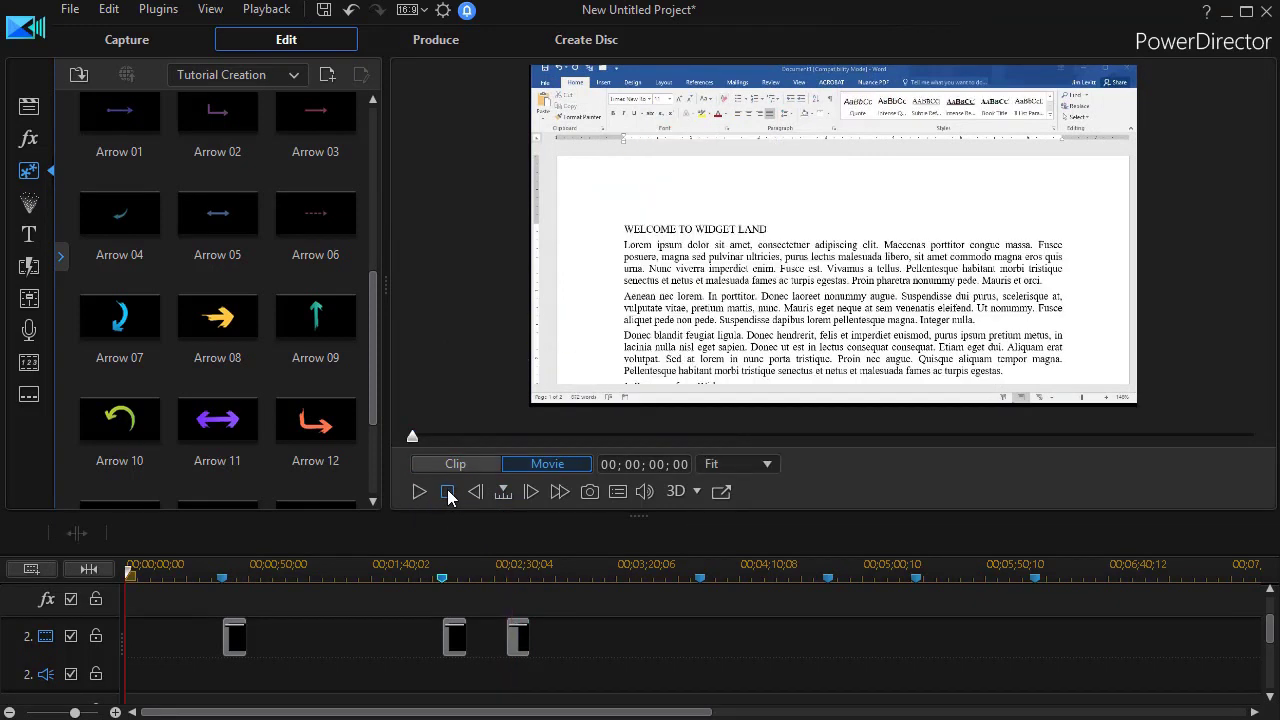
pyautogui.moveTo(373, 398); pyautogui.dragTo(366, 462)
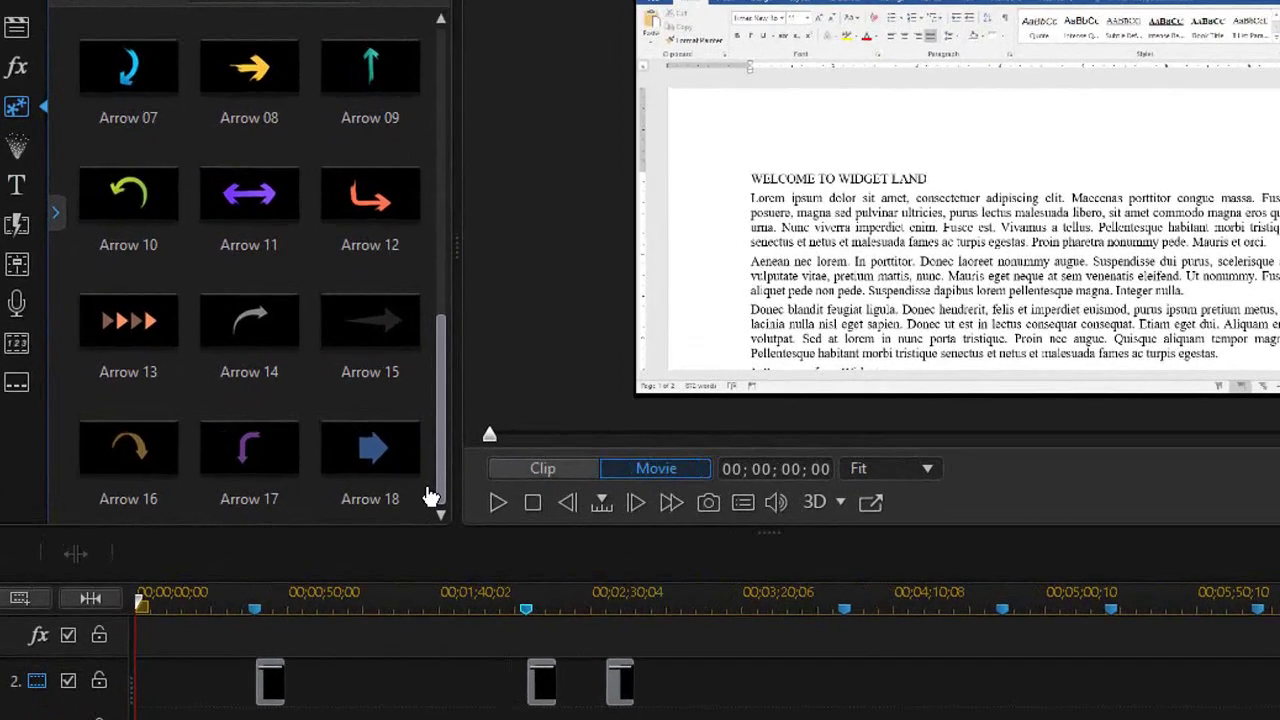
pyautogui.click(306, 440)
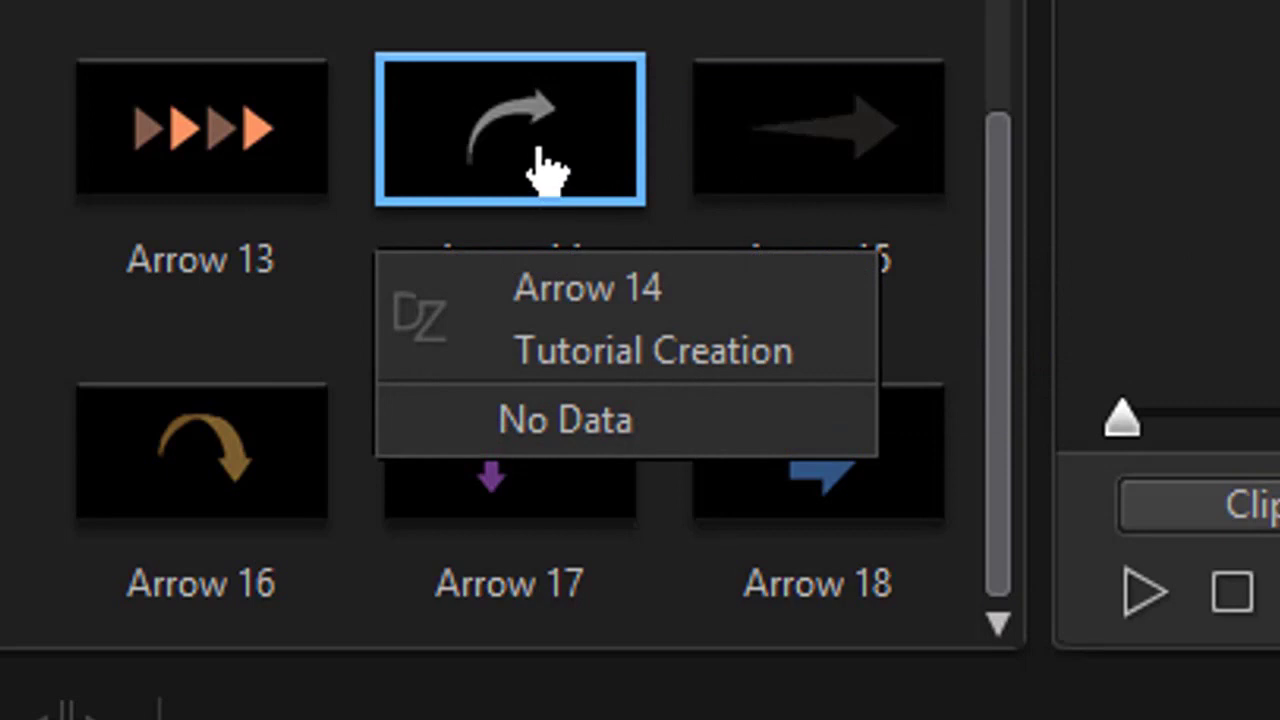
pyautogui.click(548, 175)
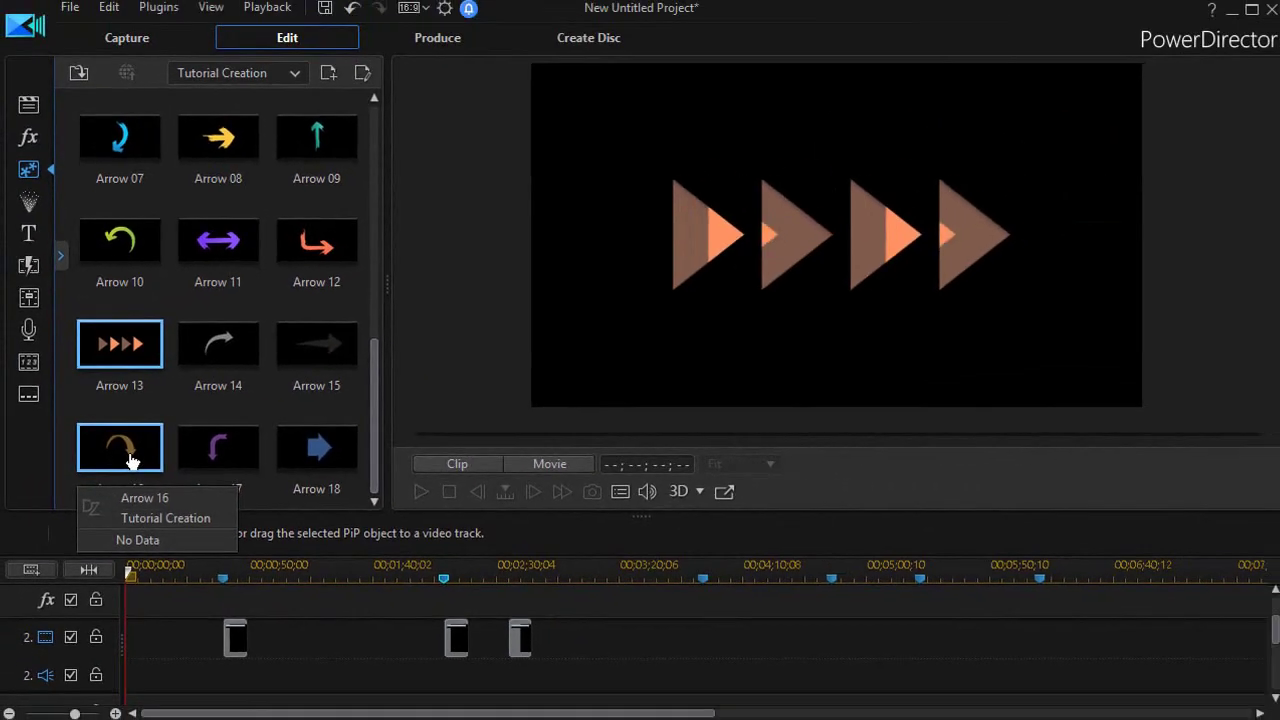
pyautogui.click(234, 509)
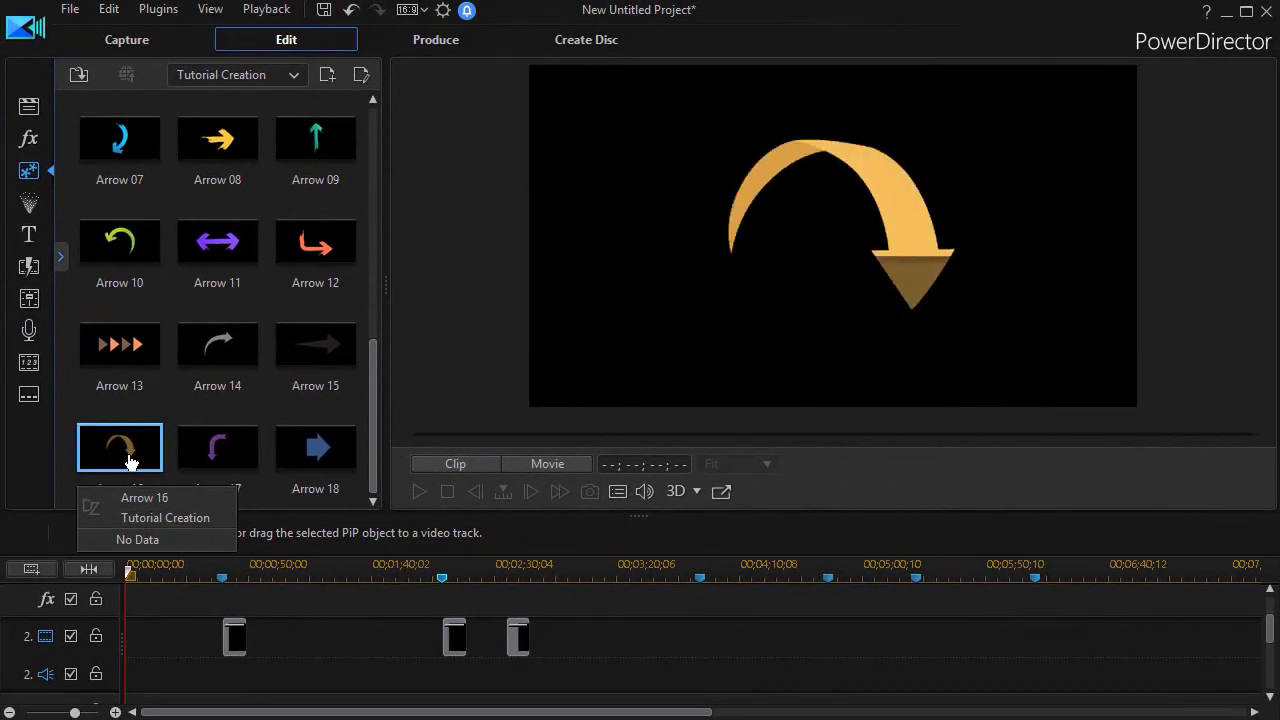
pyautogui.moveTo(119, 458); pyautogui.dragTo(705, 662)
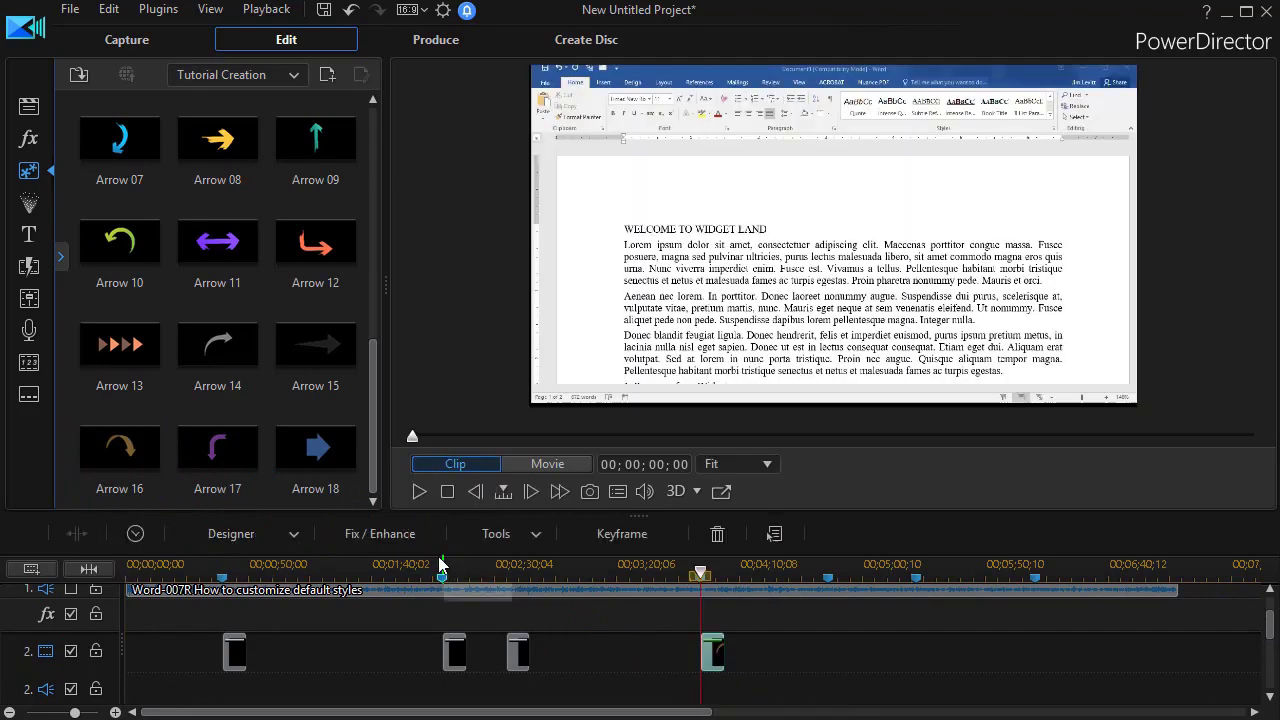
# Play back the project to review Arrow 16, then preview Arrow 18 and the purple Arrow 17
pyautogui.click(418, 492)
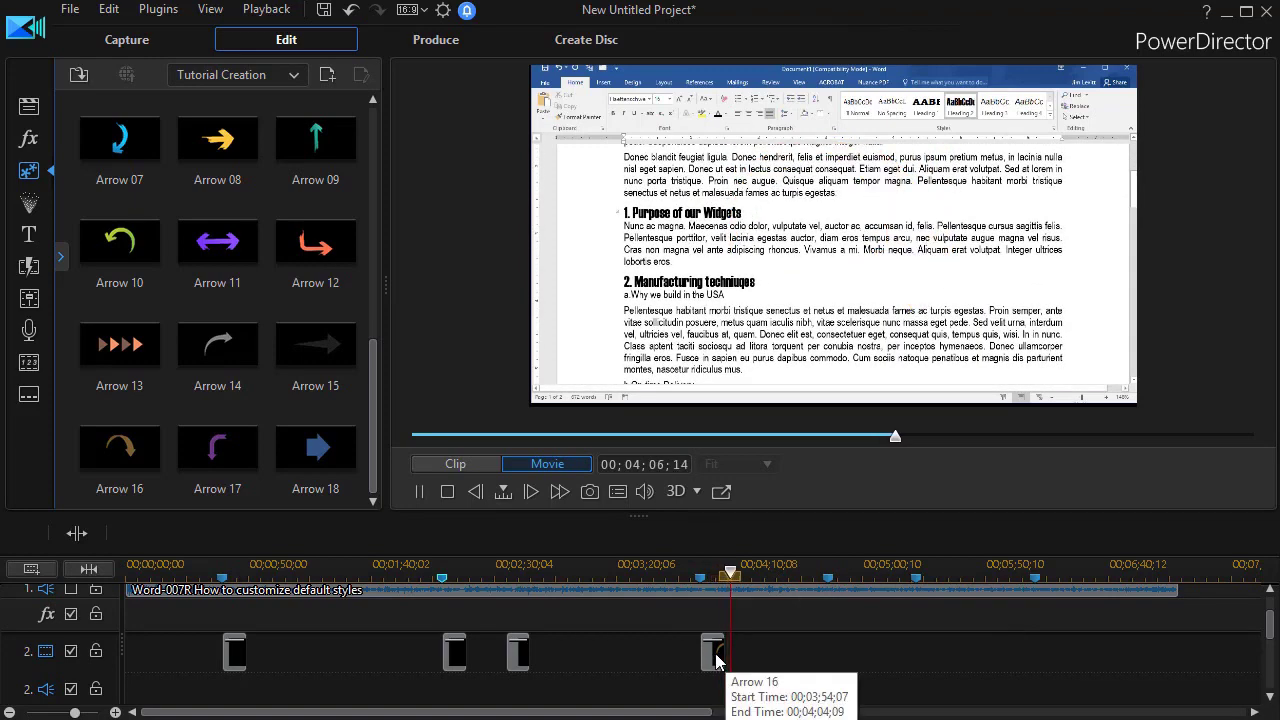
pyautogui.click(322, 458)
pyautogui.click(243, 460)
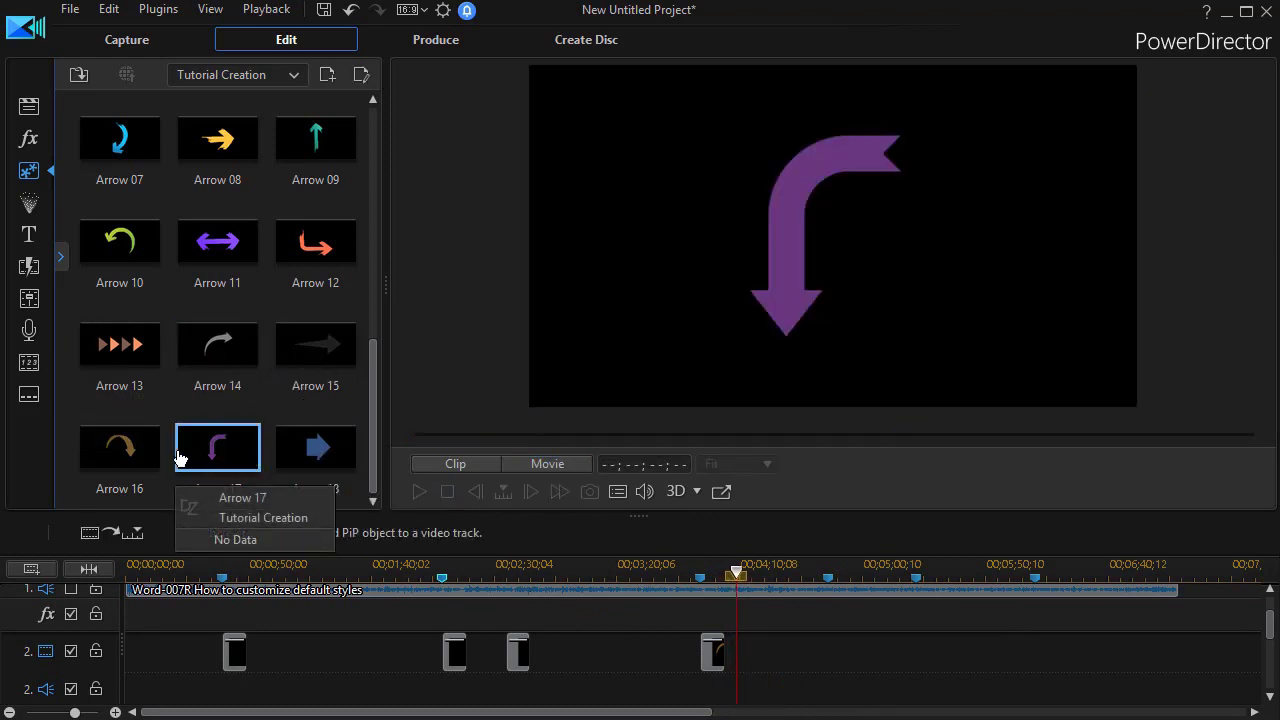
# Show the orange curved Arrow 16 template in the preview again
pyautogui.click(115, 450)
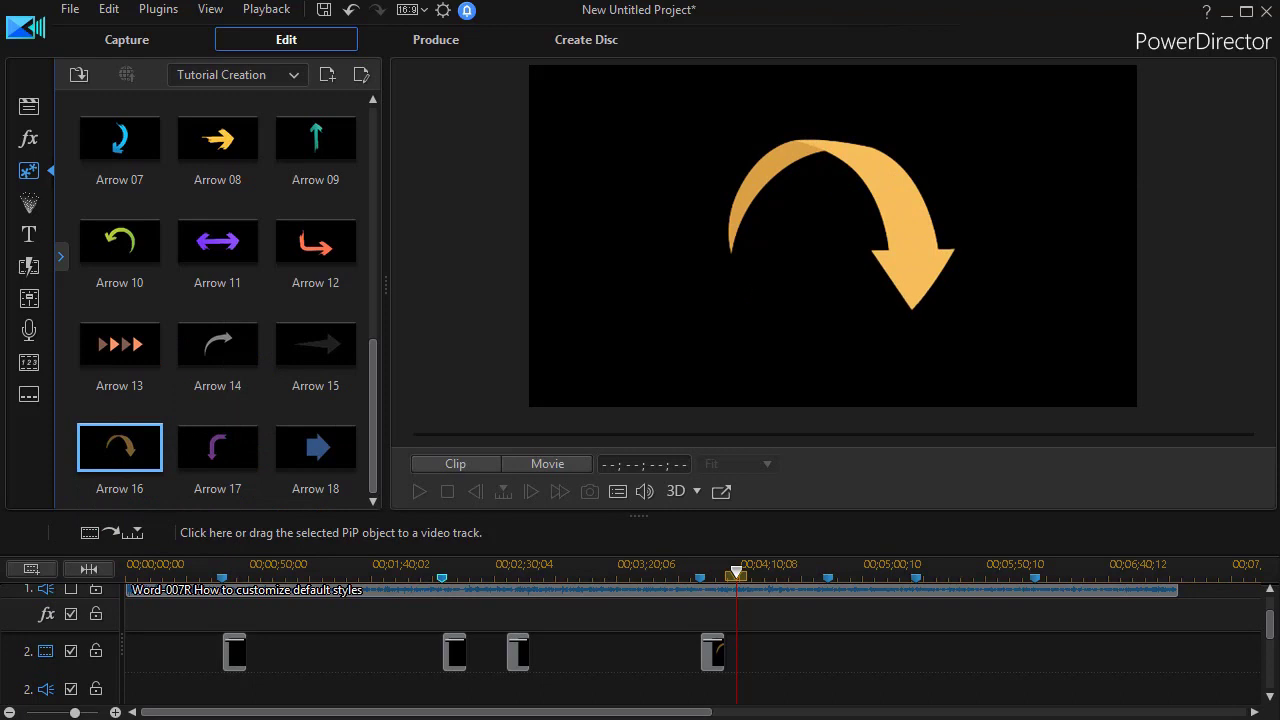